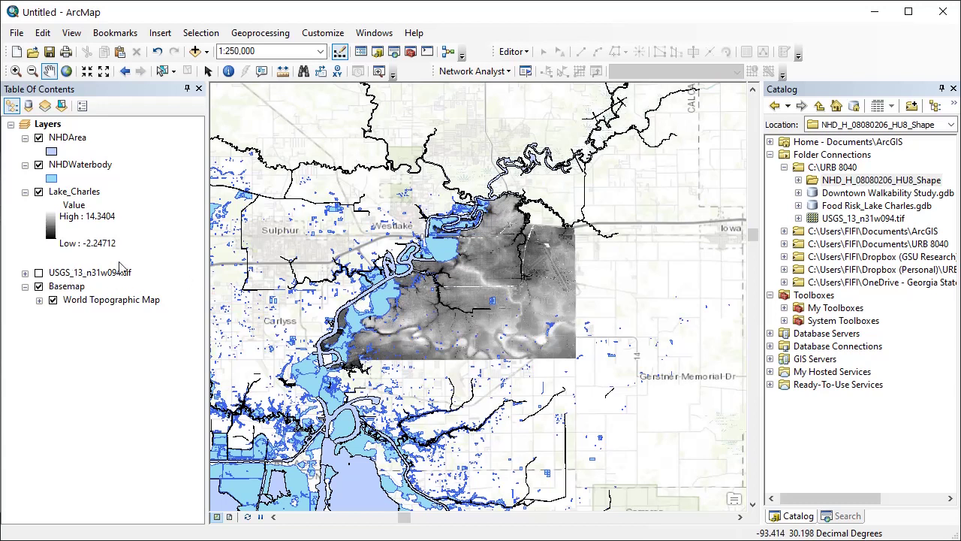
Set up the Merge geoprocessing tool with the NHDArea and NHDWaterbody layers as input datasets.
click(95, 196)
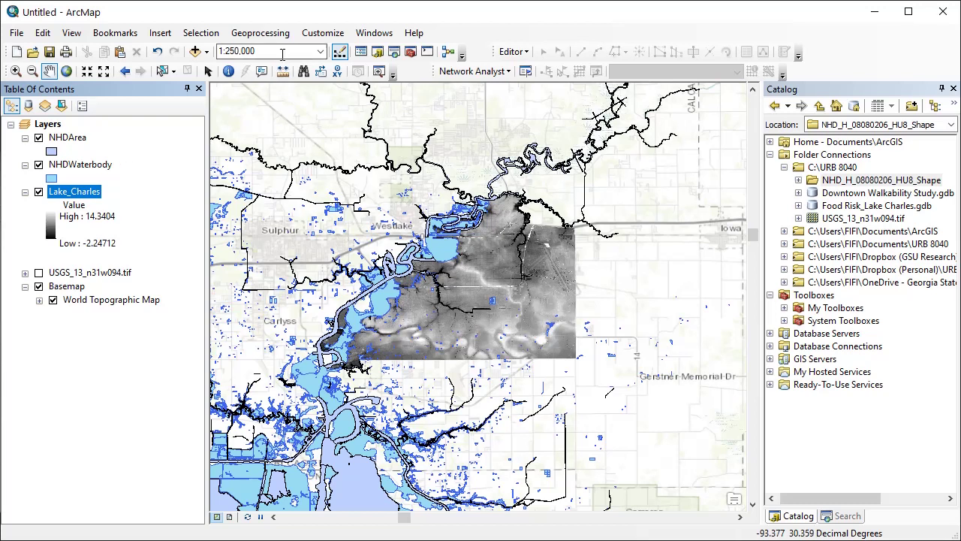
click(262, 33)
click(267, 115)
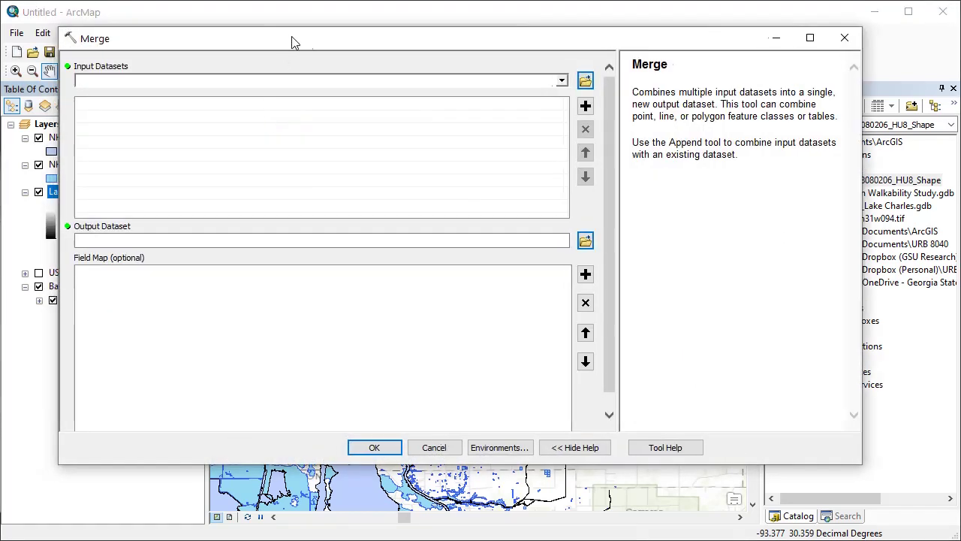
drag(292, 41, 360, 51)
drag(81, 145, 207, 99)
drag(78, 170, 208, 98)
Set the merge output to a feature class named NHD in C:\URB 8040 and run the merge.
click(649, 252)
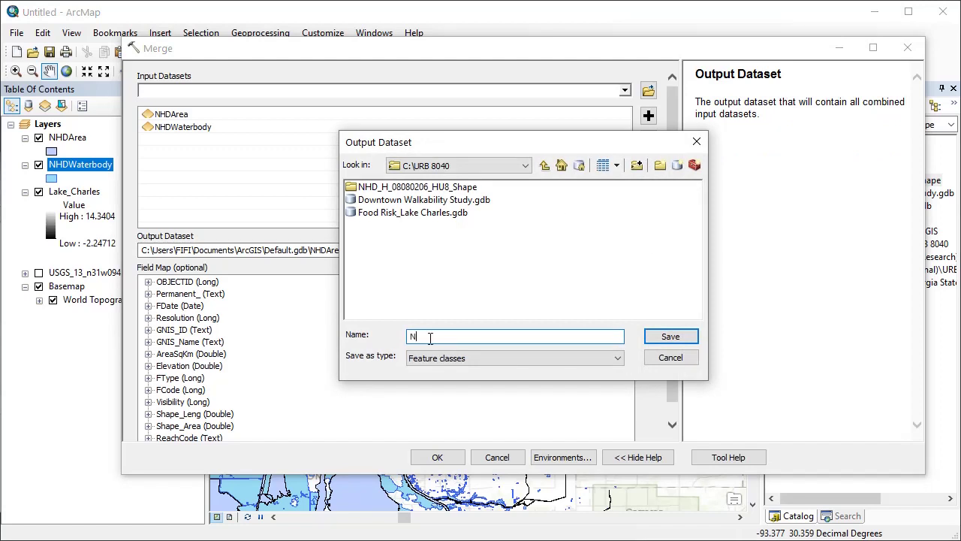
text(NHD)
click(669, 337)
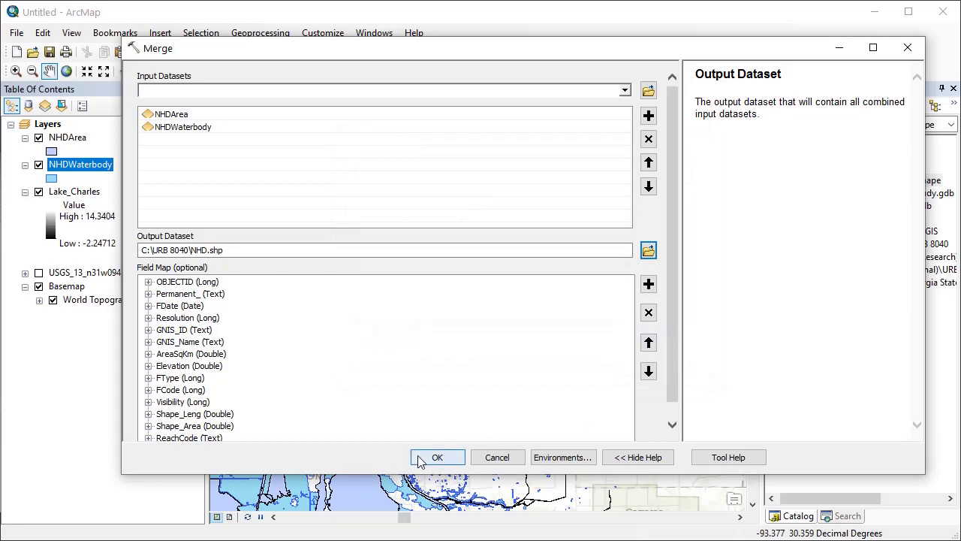
click(437, 457)
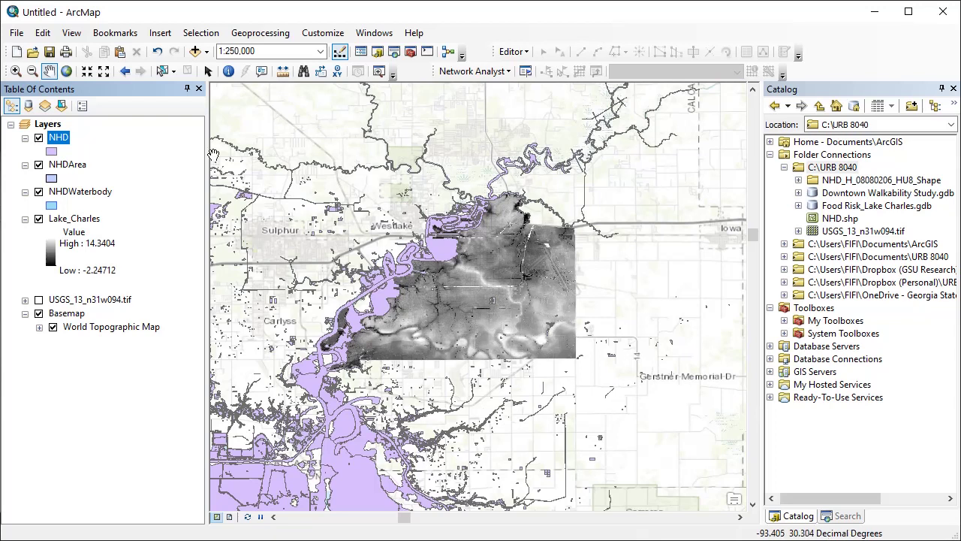
Check the coordinate system of the merged NHD layer in its source properties.
click(54, 140)
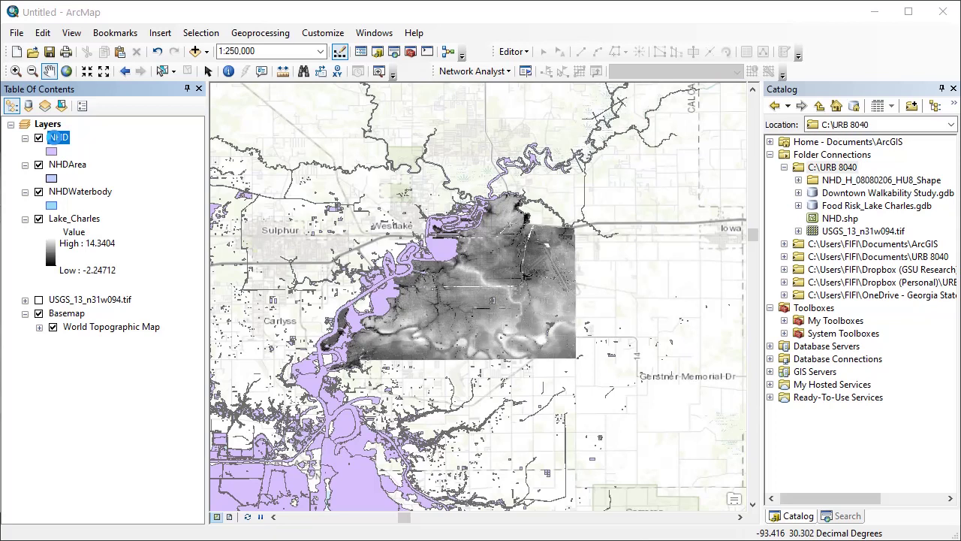
double_click(54, 139)
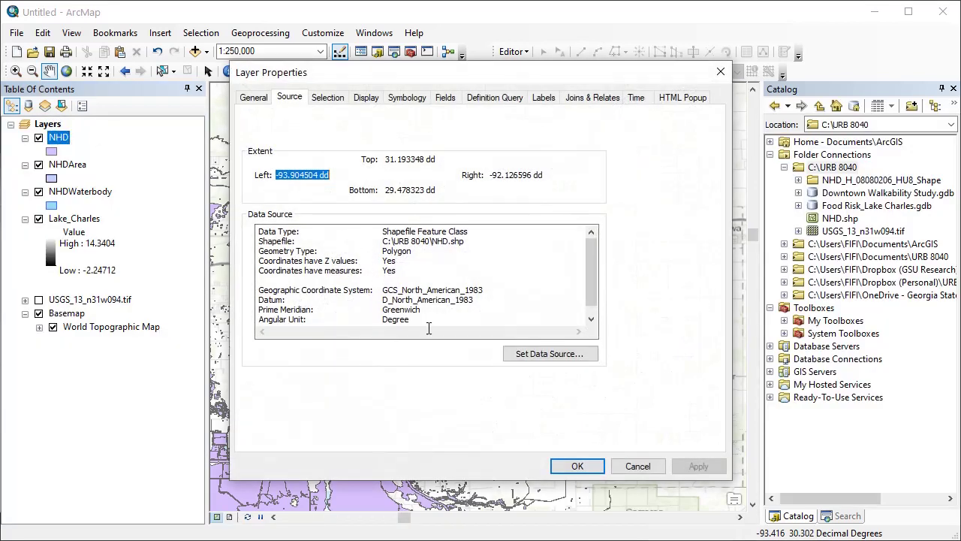
click(578, 466)
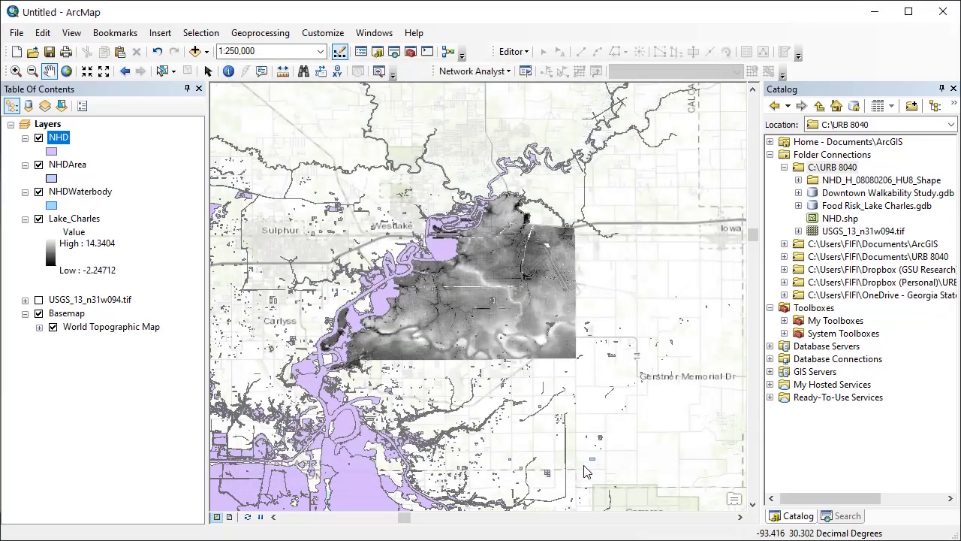
Find the Project (Data Management) tool and set NHD as its input and NHD_Project.shp in C:\URB 8040 as its output.
click(841, 516)
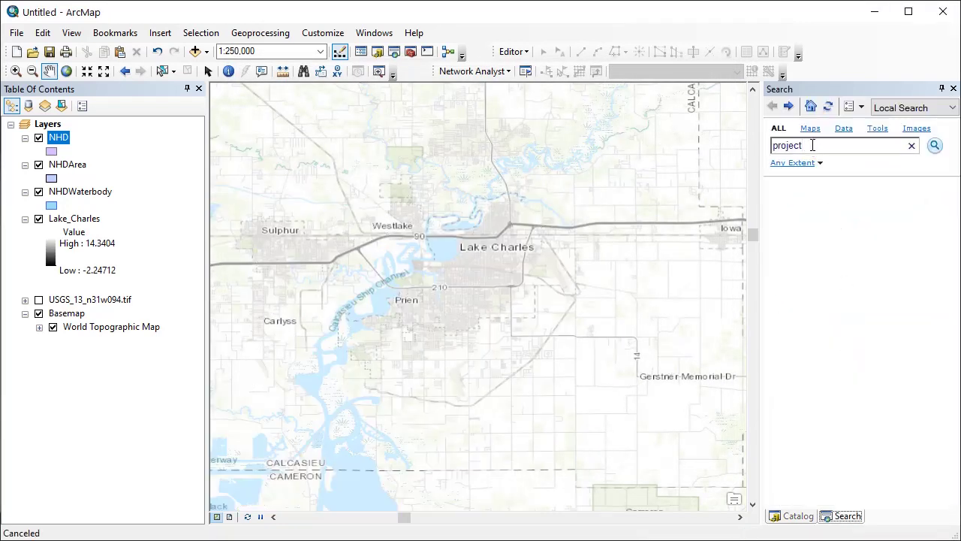
key(Return)
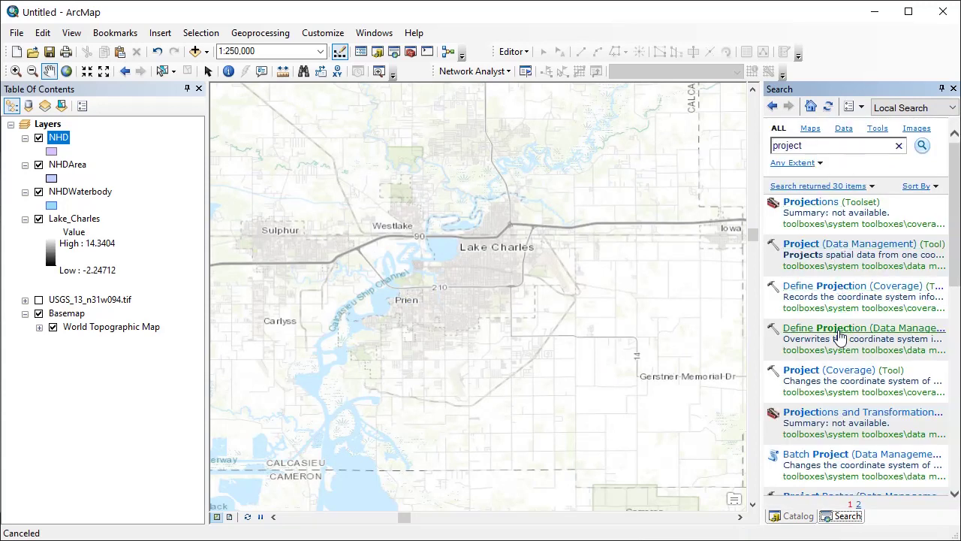
click(847, 252)
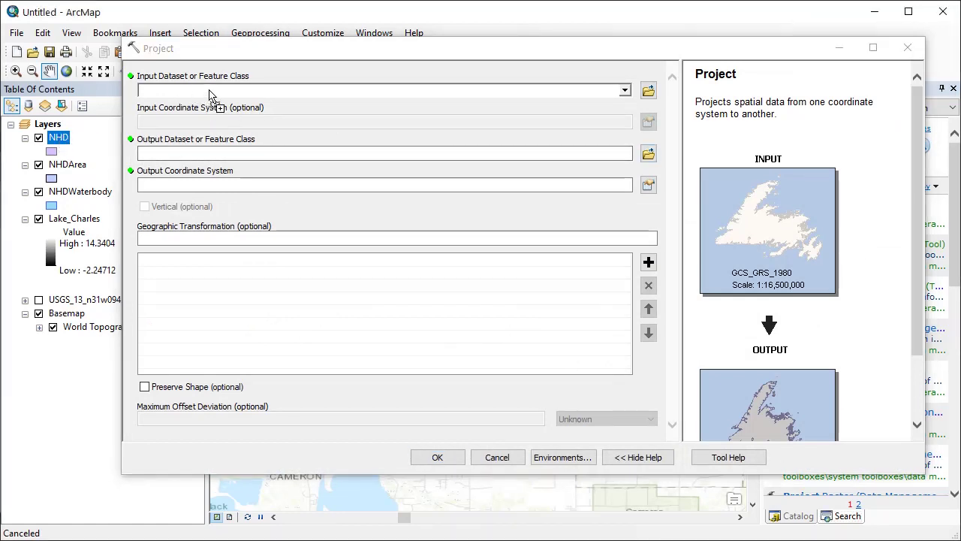
click(648, 154)
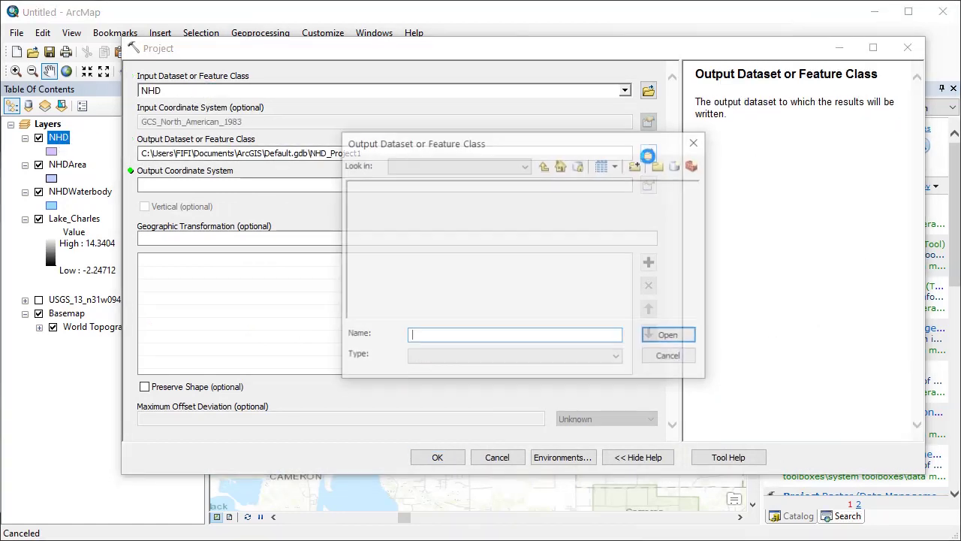
click(376, 225)
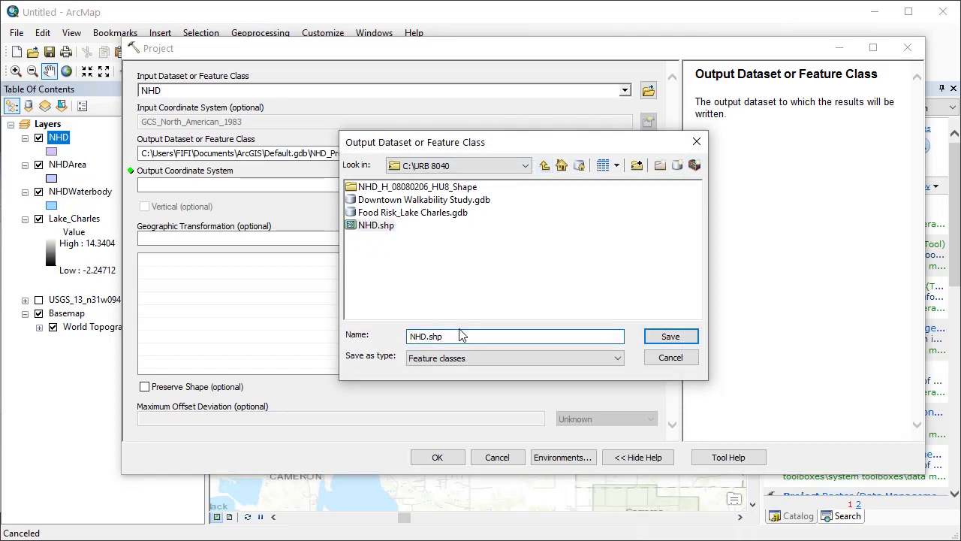
text(Project)
key(Return)
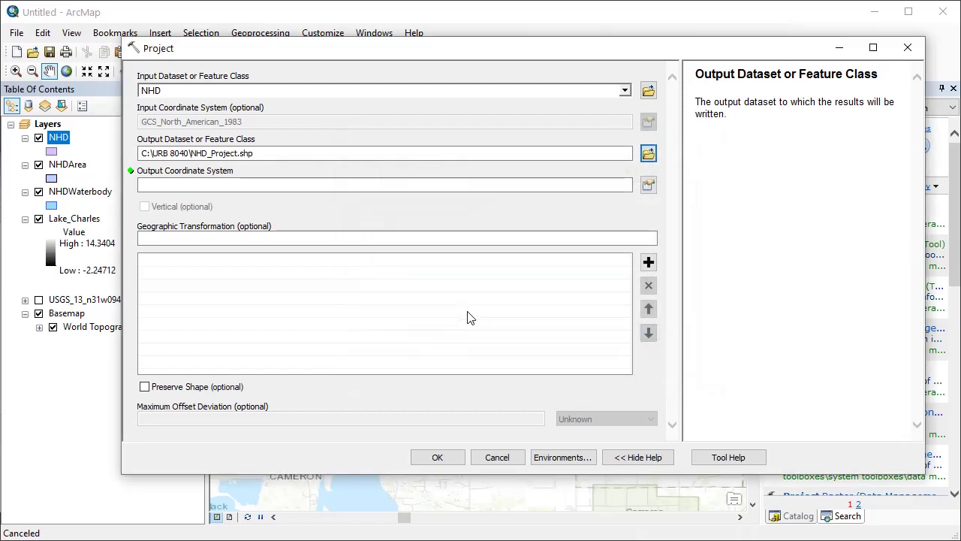
Set the output coordinate system to NAD 1983 StatePlane Louisiana South FIPS 1702 (US Feet), found with code 3452, and run the projection.
click(649, 186)
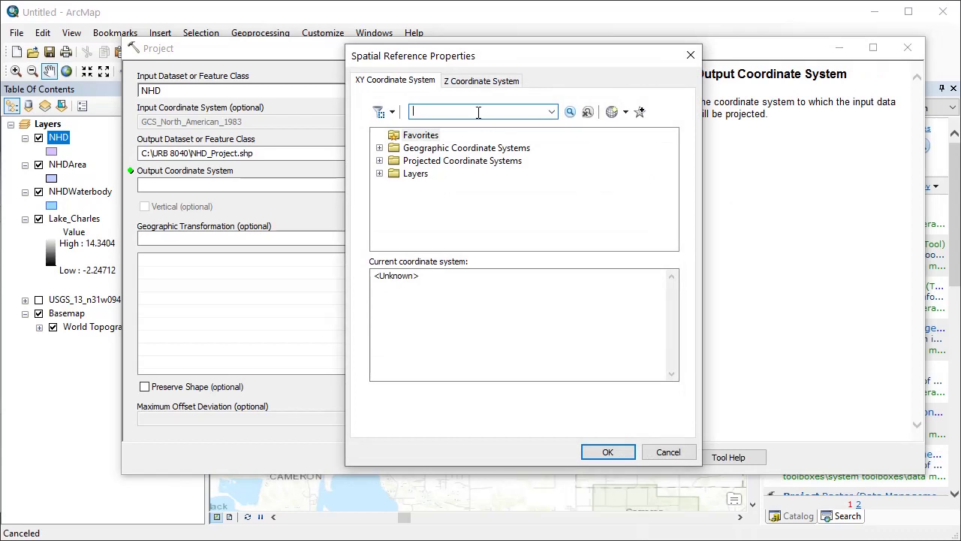
key(Return)
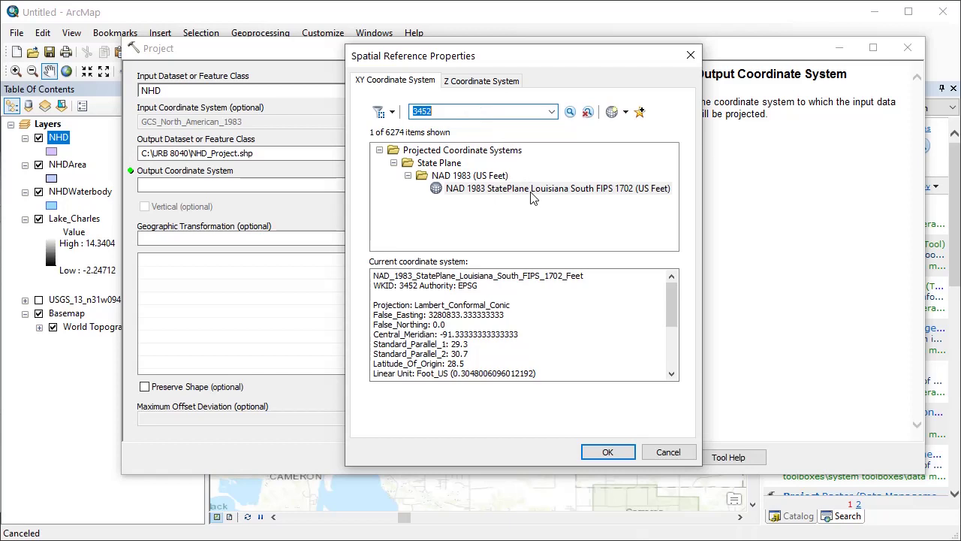
click(535, 189)
click(601, 455)
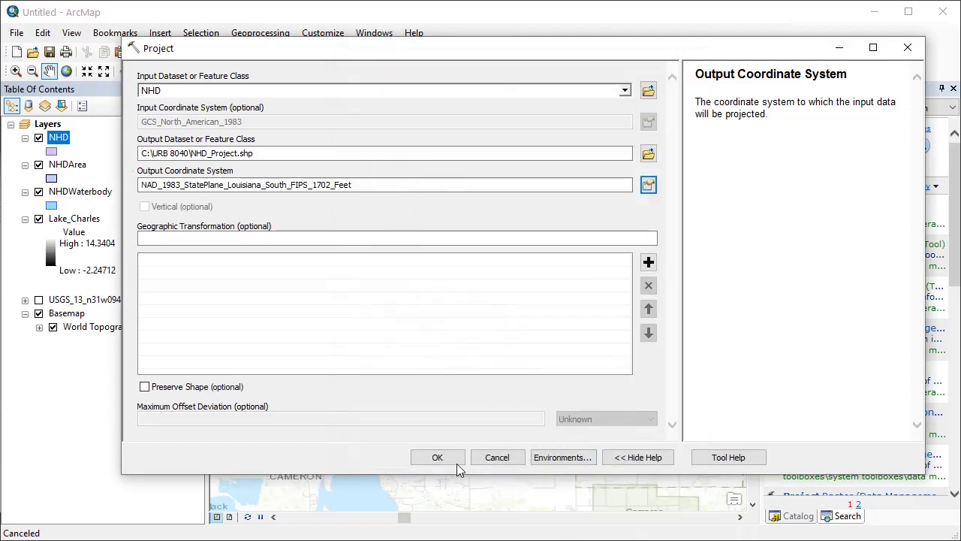
click(437, 457)
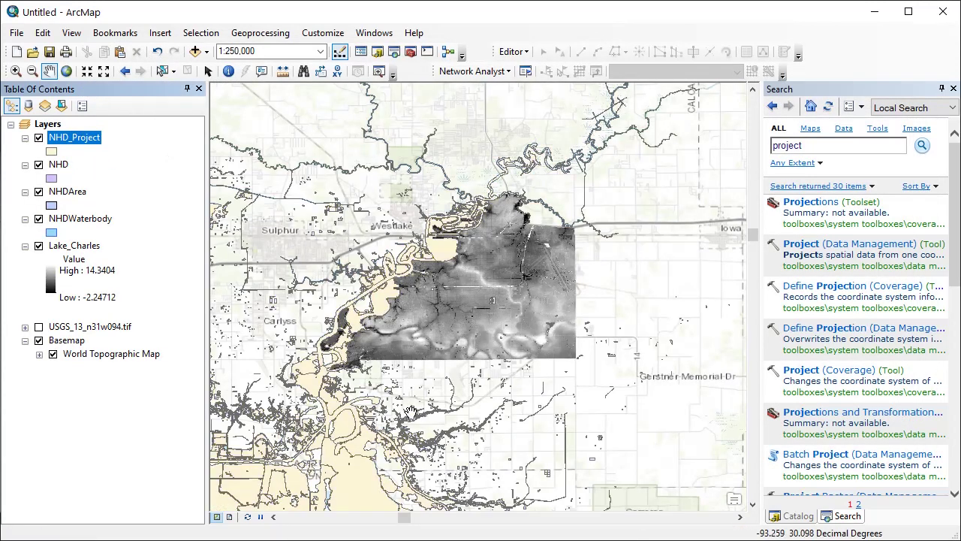
Remove the NHD, NHDArea and NHDWaterbody layers from the map.
right_click(54, 168)
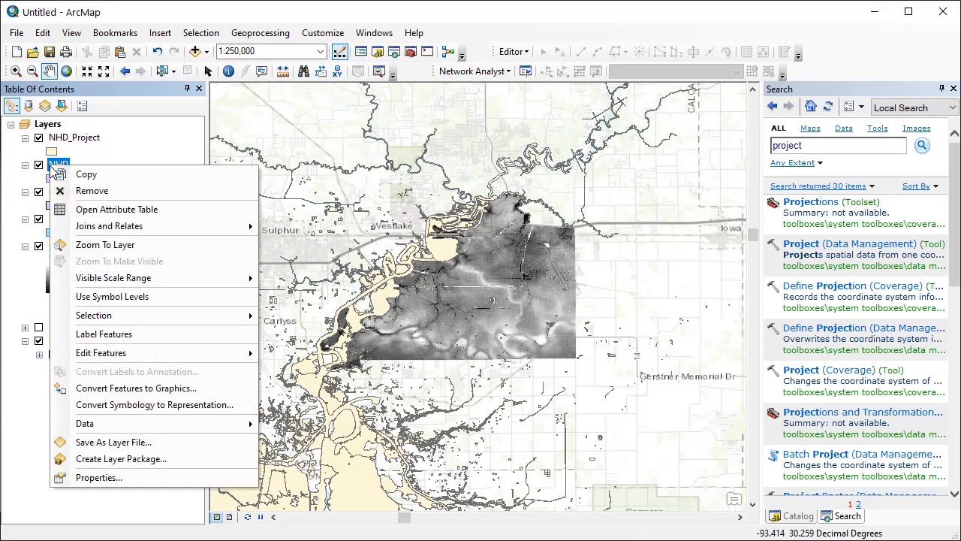
click(92, 190)
right_click(74, 163)
click(103, 189)
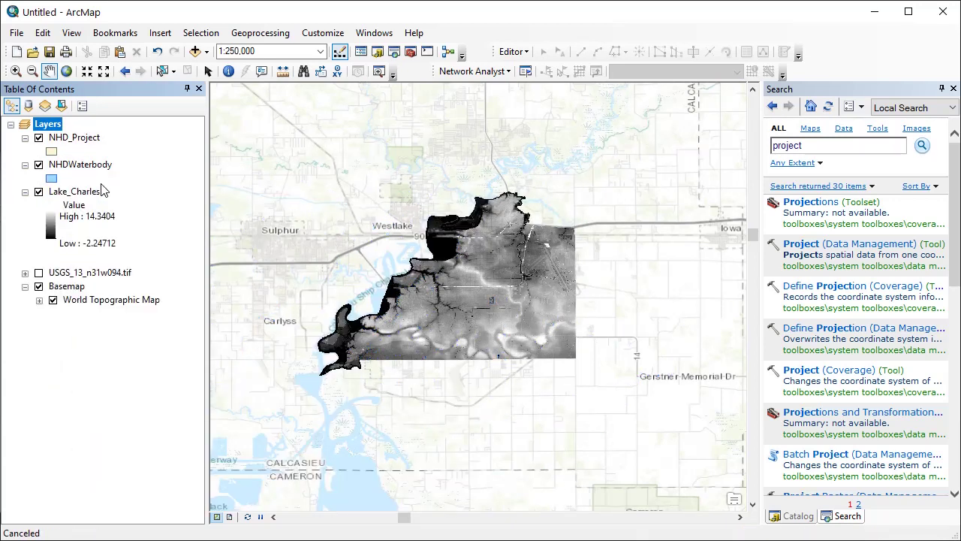
right_click(106, 166)
click(128, 190)
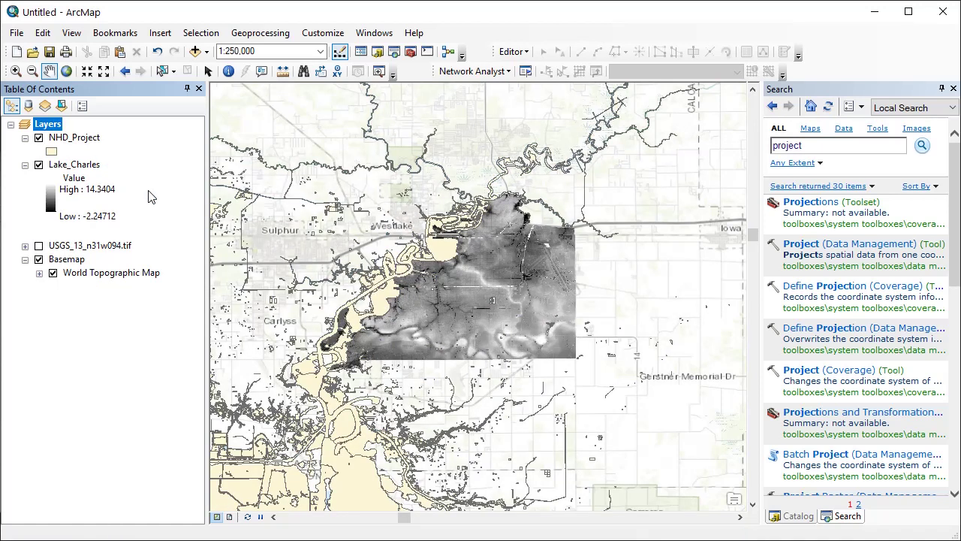
Set up the Dissolve tool with NHD_Project as input and NHD_Project1.shp in C:\URB 8040 as output.
click(241, 35)
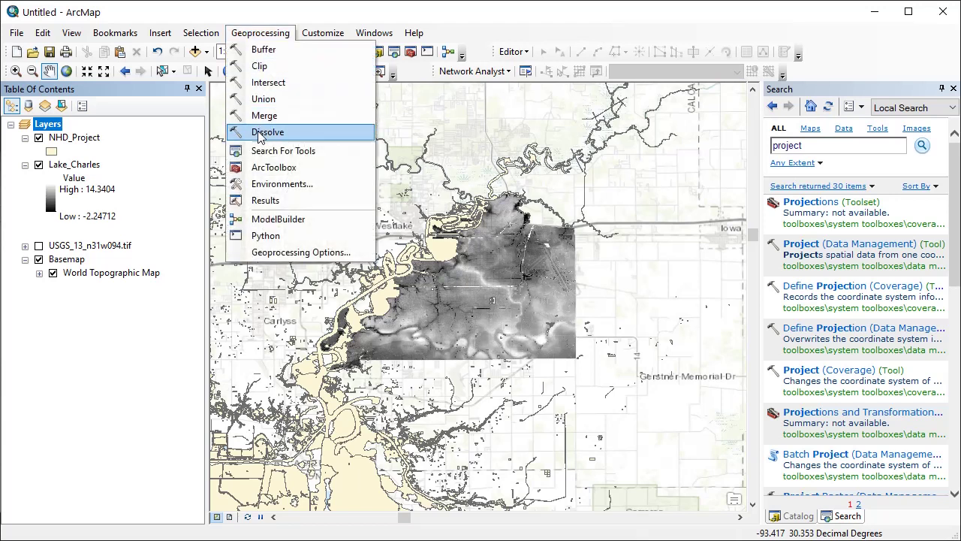
click(254, 134)
drag(66, 139, 182, 97)
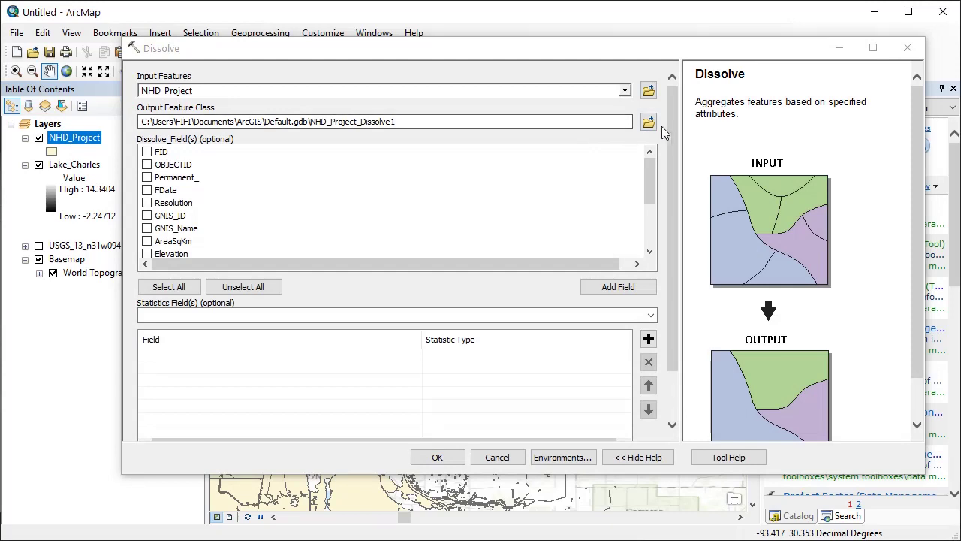
click(649, 123)
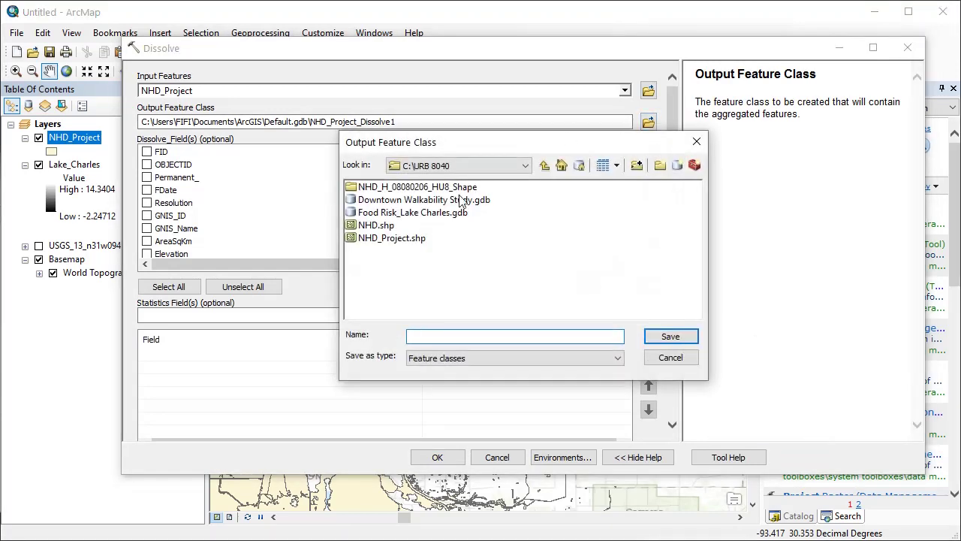
click(405, 238)
click(456, 337)
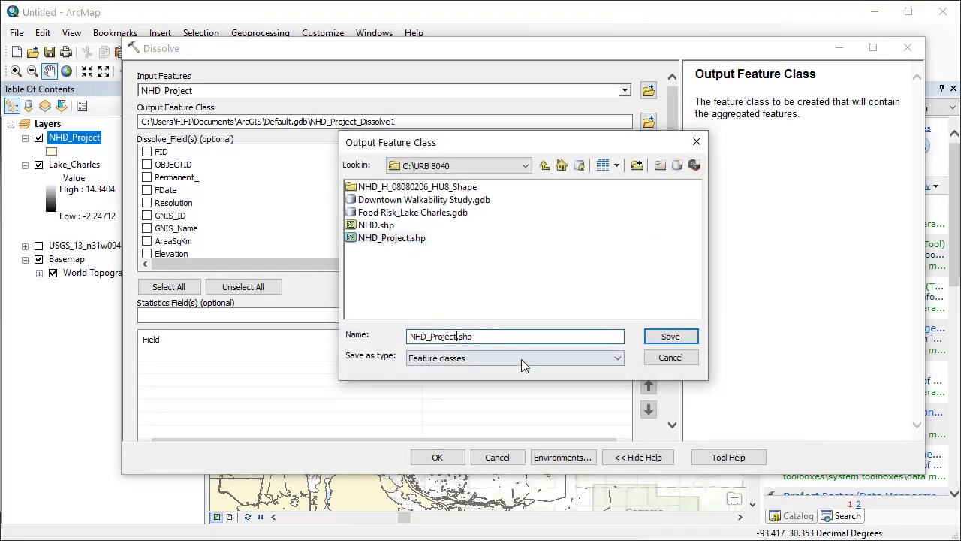
text(1)
click(670, 337)
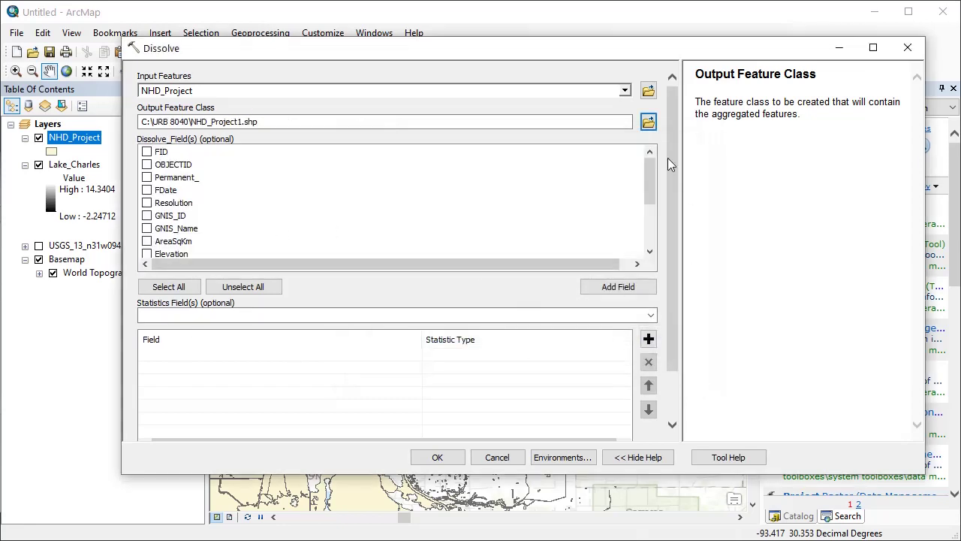
Disable the creation of multipart features and run the dissolve.
drag(670, 163, 660, 285)
click(145, 404)
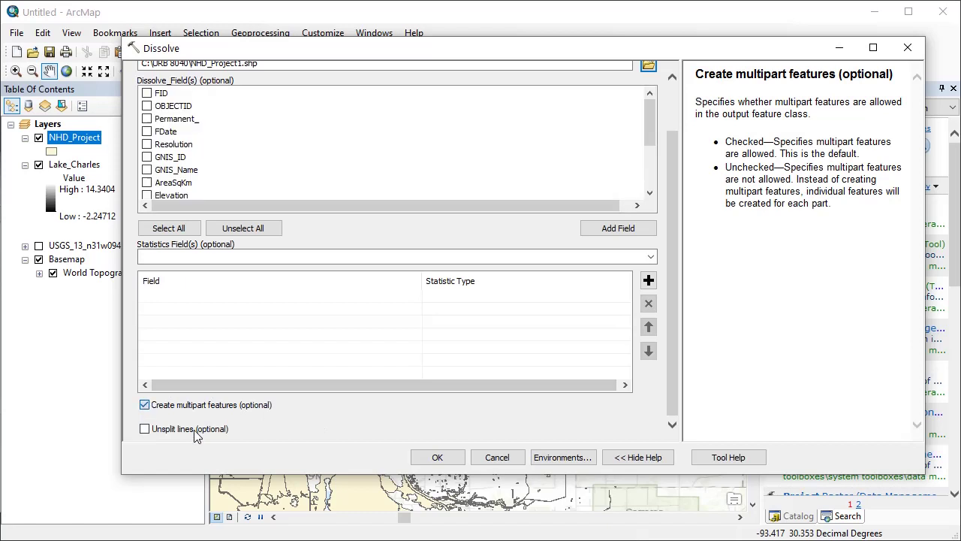
click(437, 458)
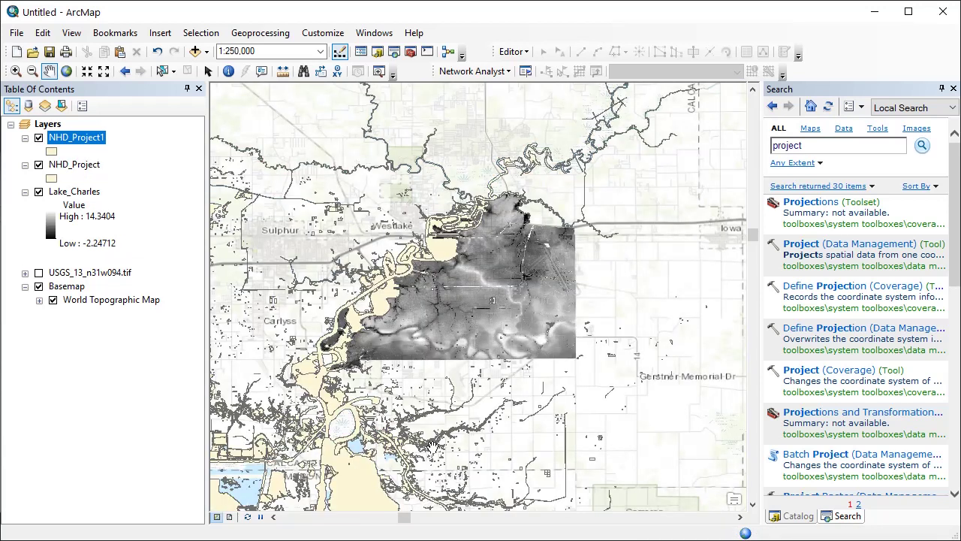
Add a Double field named area to the attribute table of NHD_Project1.
right_click(98, 140)
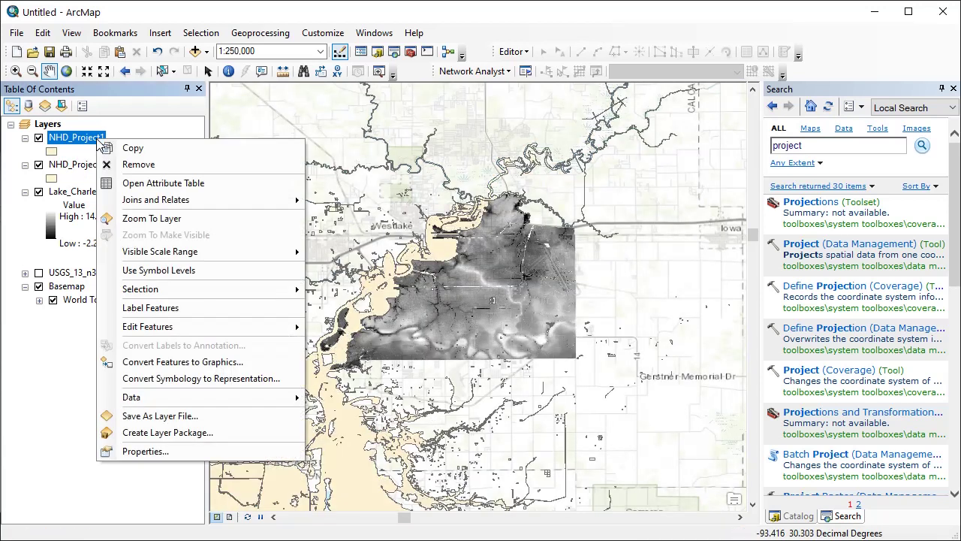
click(149, 186)
click(143, 70)
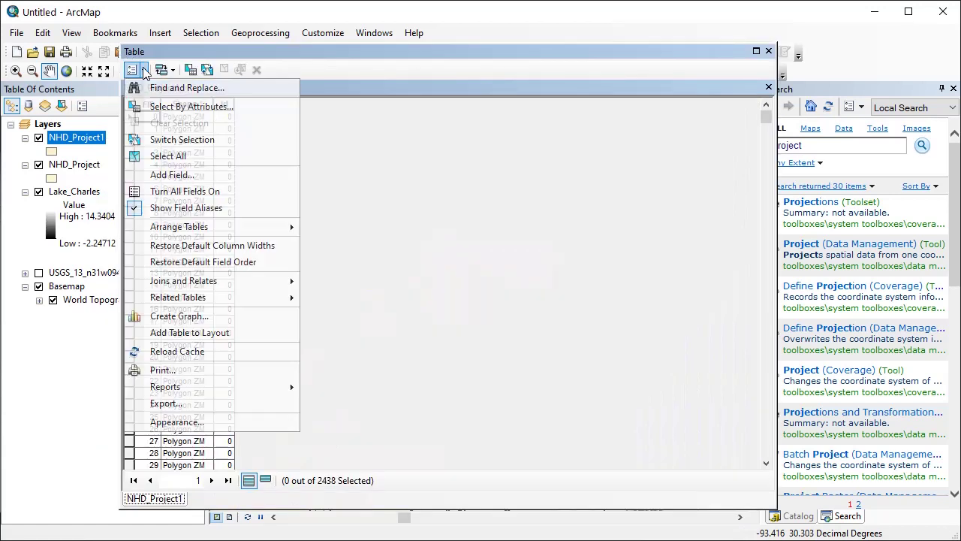
click(175, 175)
text(area)
click(469, 225)
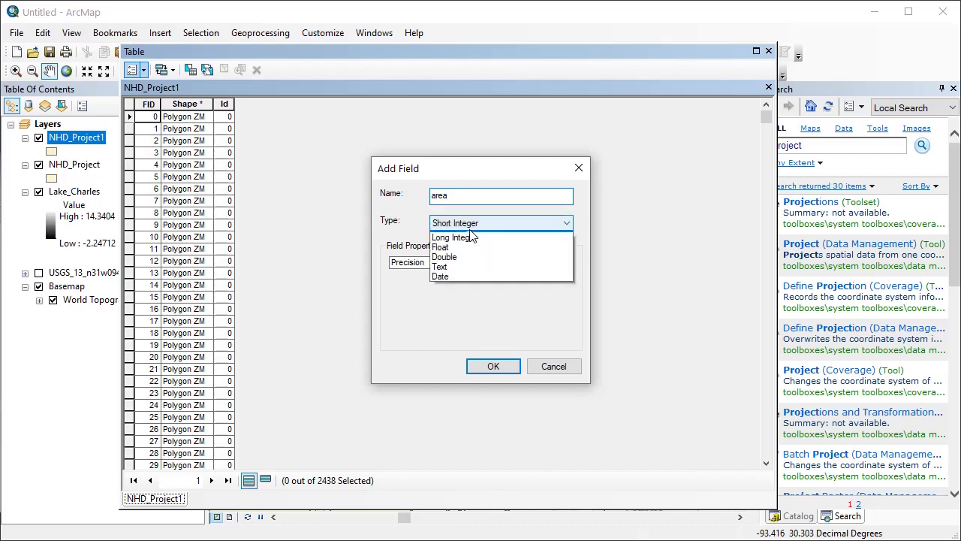
click(461, 266)
click(496, 367)
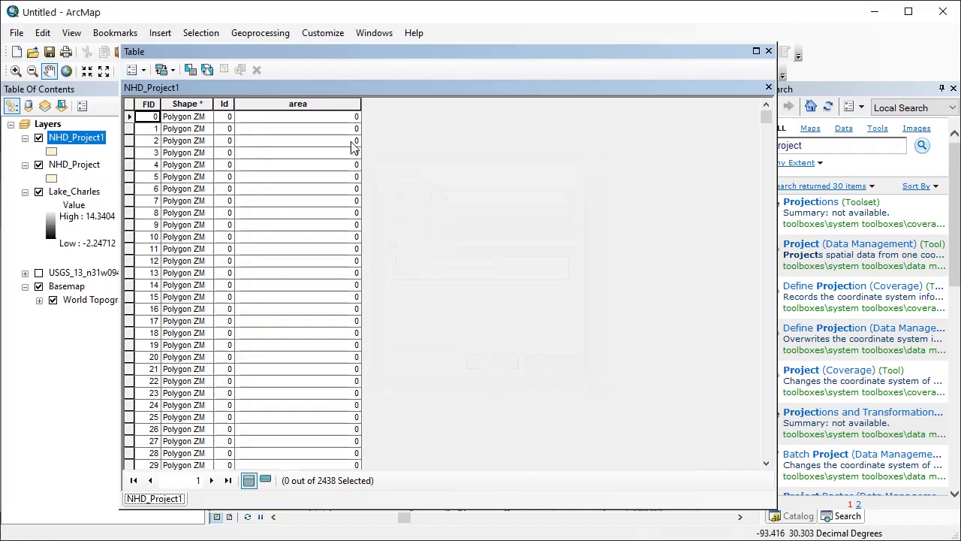
Calculate the area geometry of NHD_Project1 in Square Miles US into the area field and close the attribute table.
right_click(290, 104)
click(367, 218)
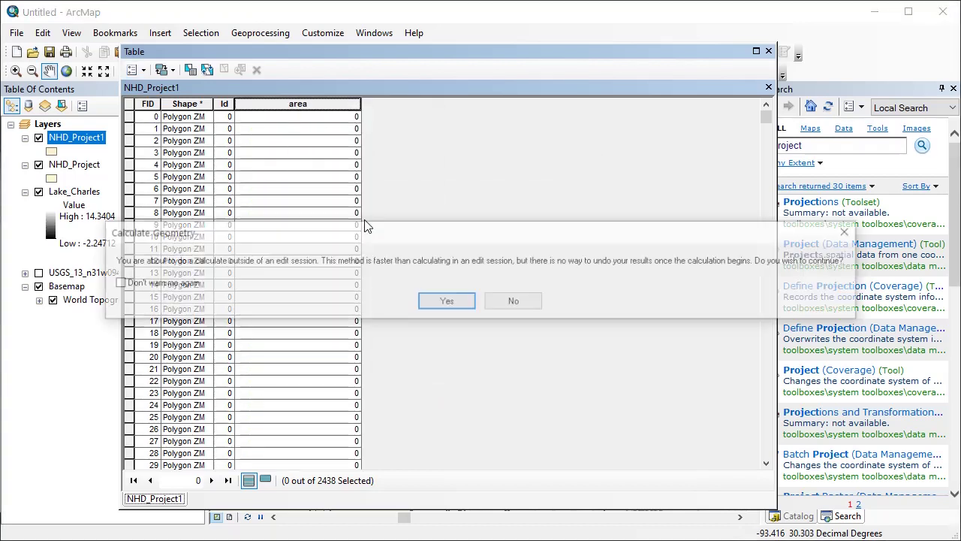
click(443, 301)
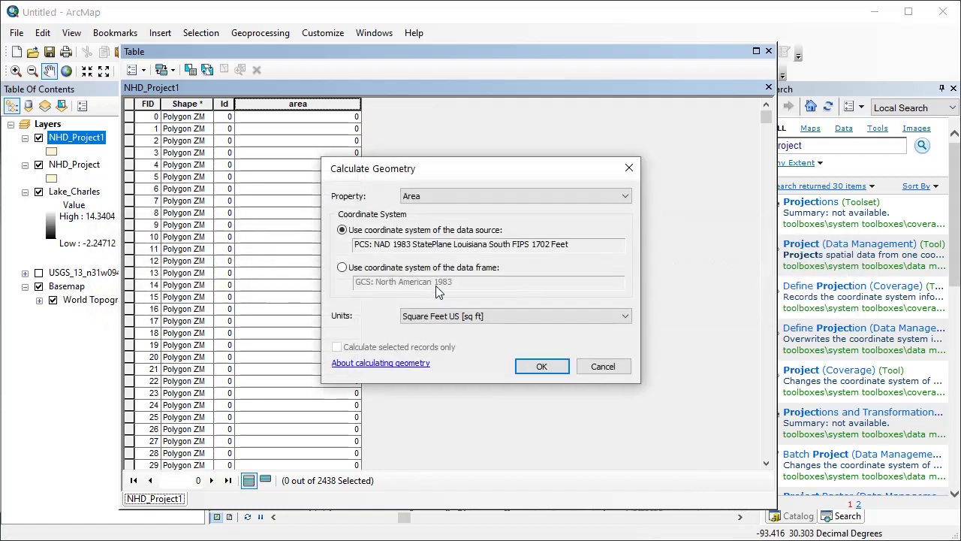
click(532, 317)
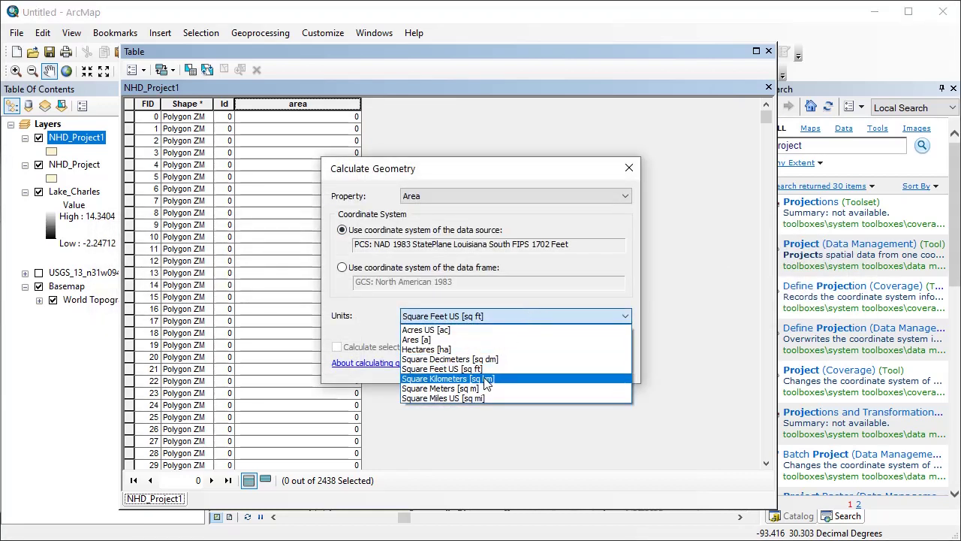
click(466, 399)
click(538, 367)
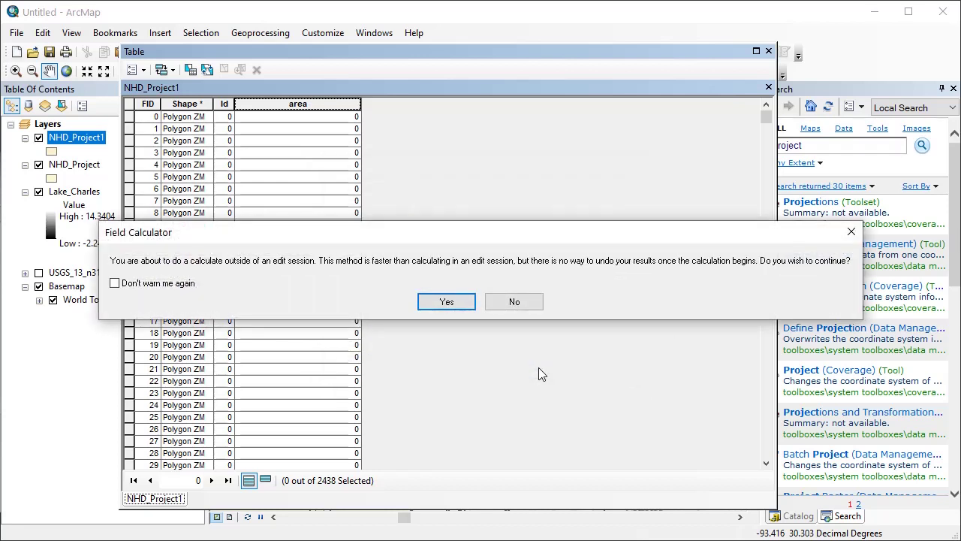
click(449, 301)
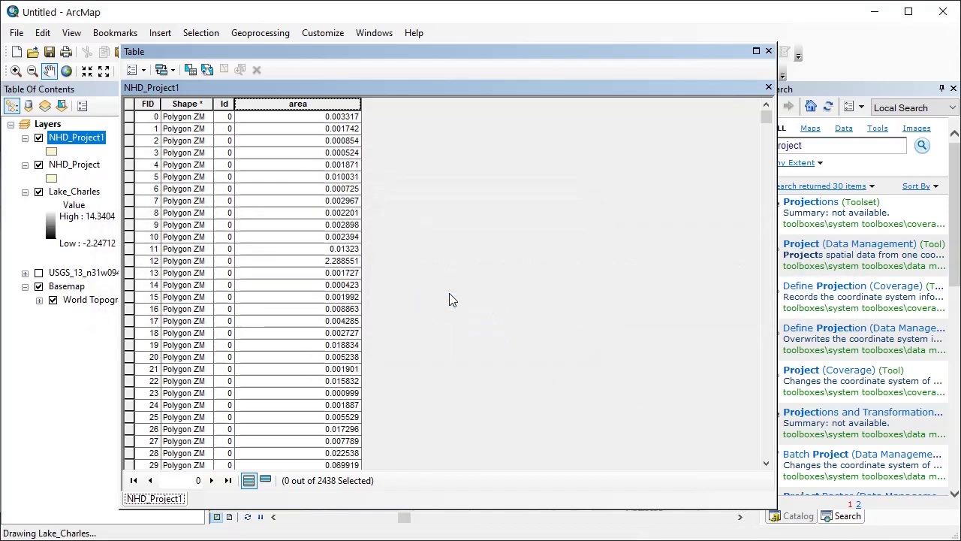
click(768, 51)
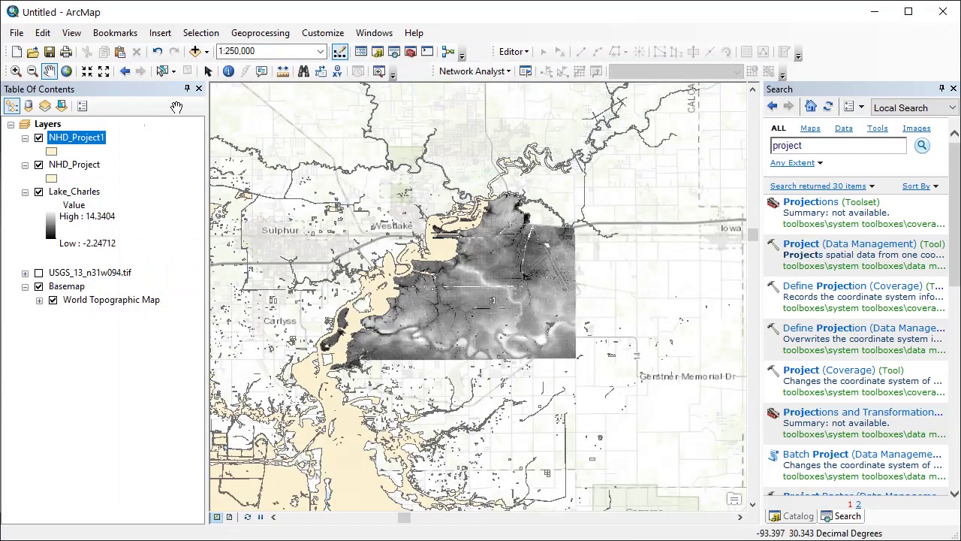
Apply the definition query "area" >= 0.5 to the NHD_Project1 layer and hide the NHD_Project layer.
double_click(94, 137)
click(495, 97)
click(322, 279)
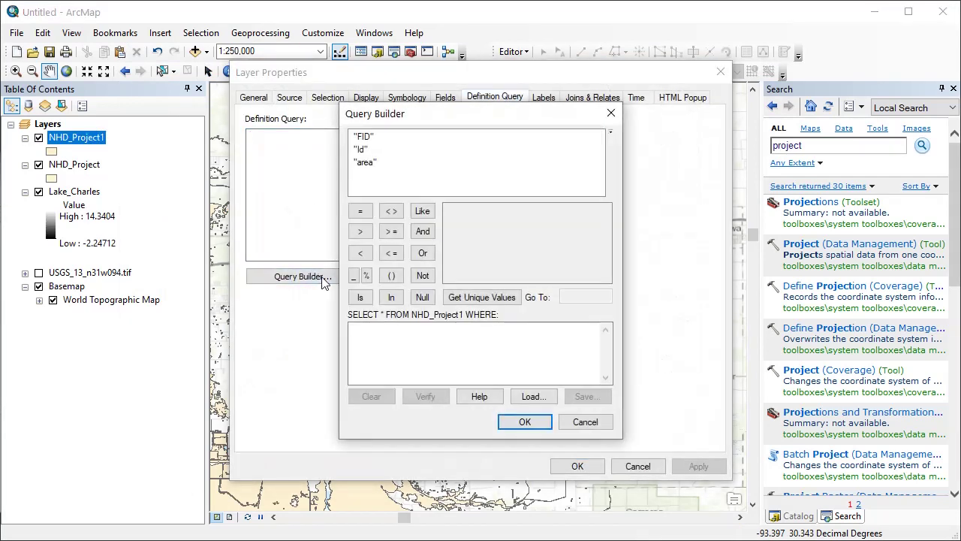
double_click(371, 163)
click(391, 228)
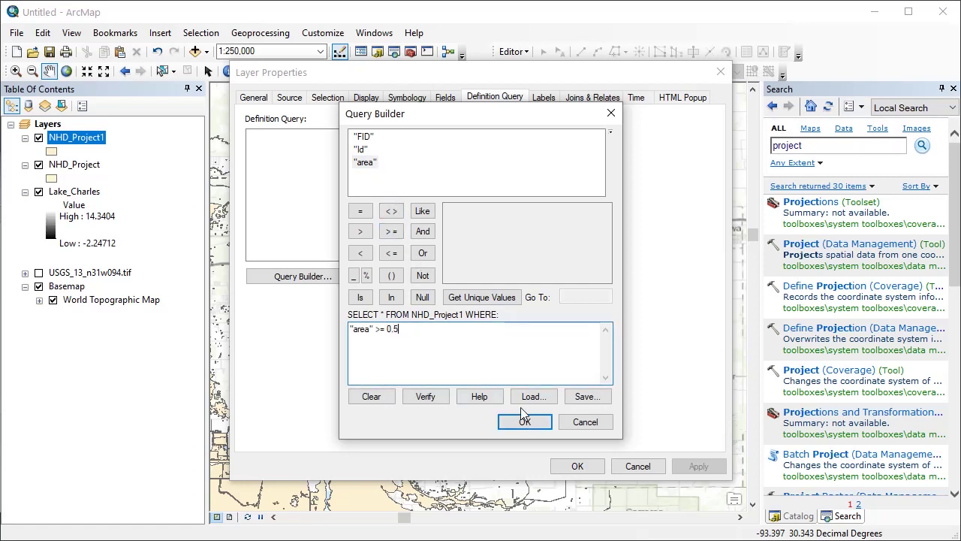
click(537, 426)
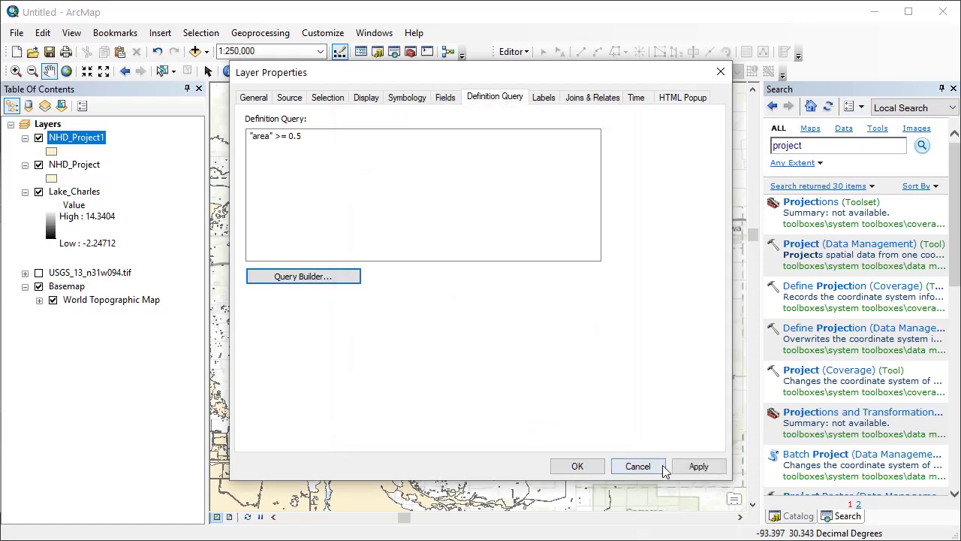
click(577, 467)
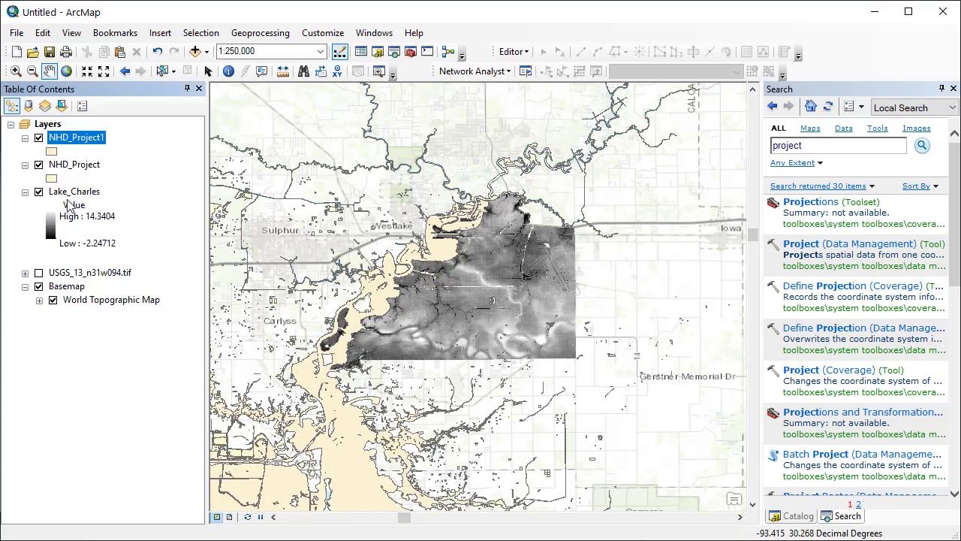
click(38, 164)
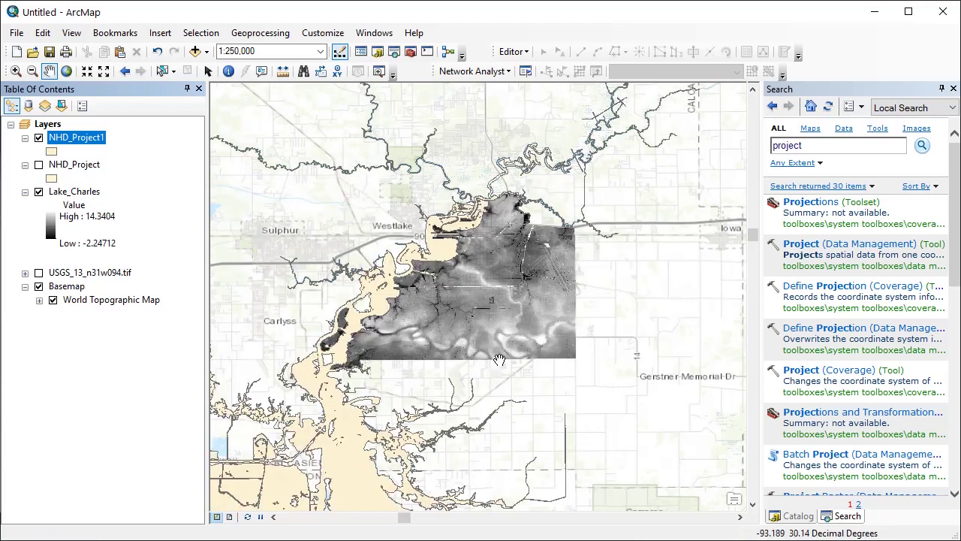
Search the geoprocessing tools for euclidean.
drag(830, 145, 732, 159)
text(euclidean)
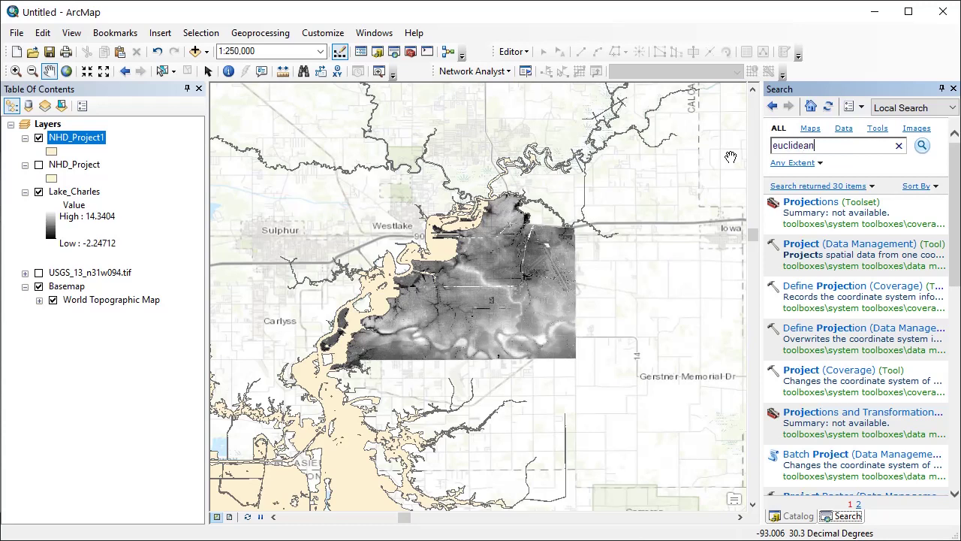
key(Return)
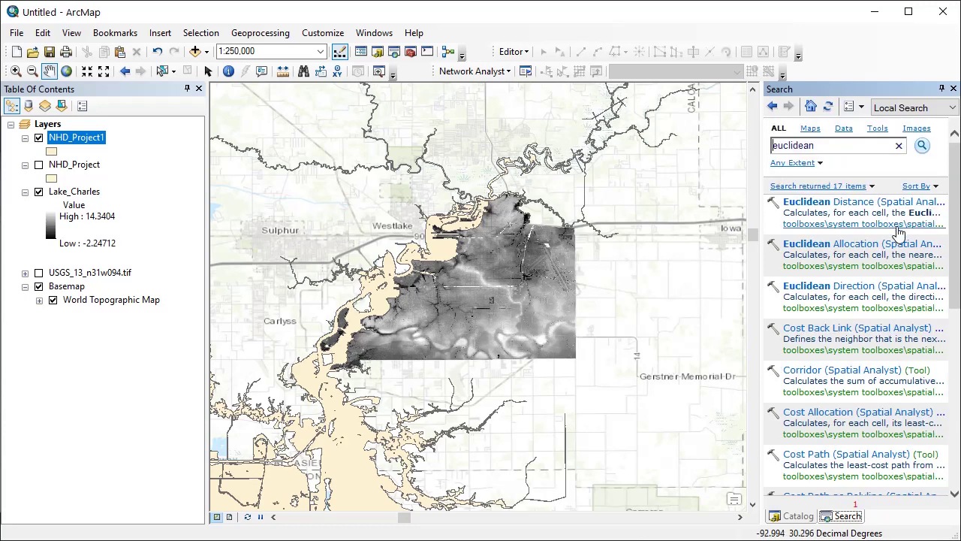
click(860, 205)
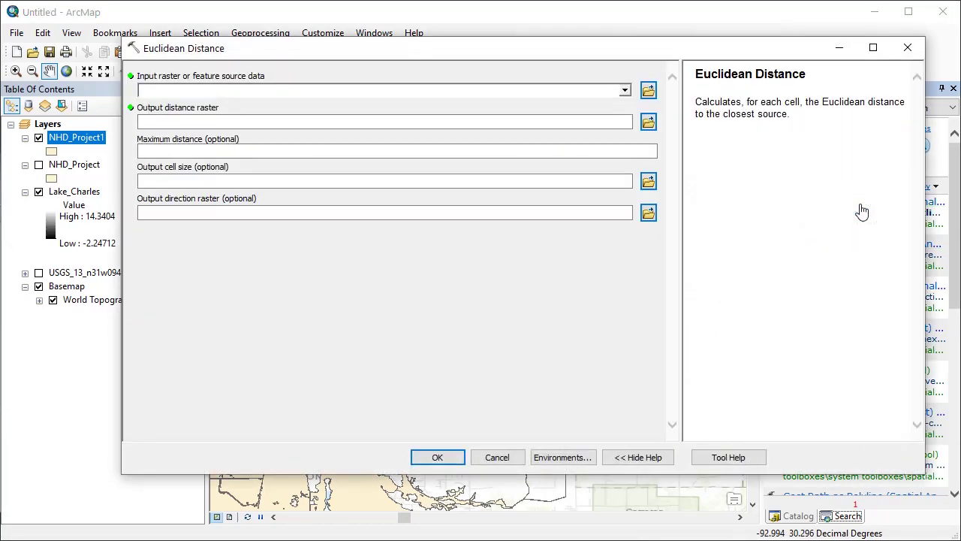
drag(78, 140, 193, 93)
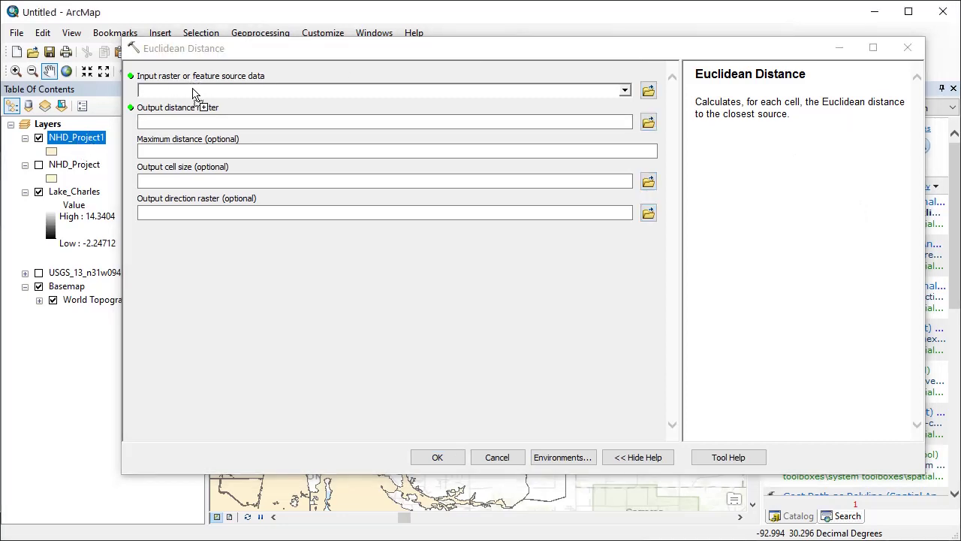
click(649, 124)
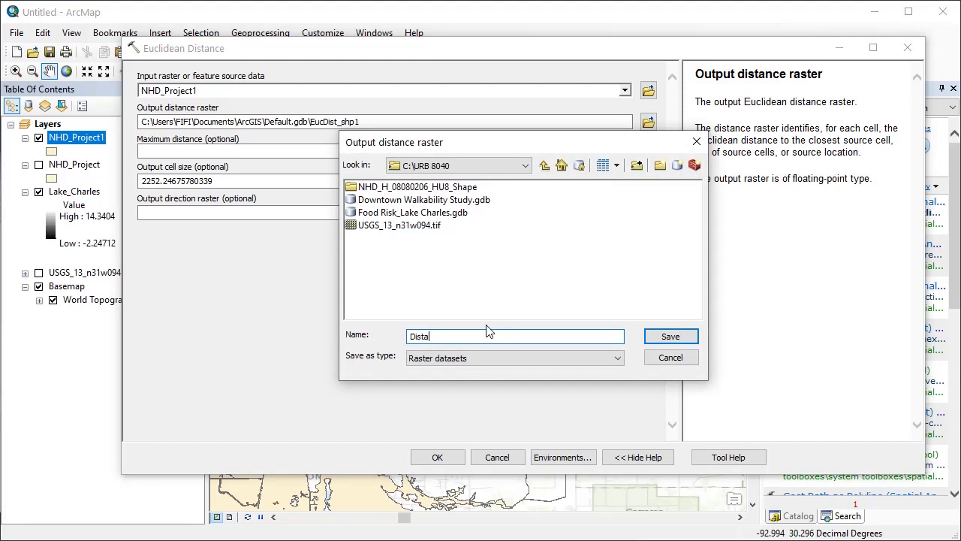
text(Distance)
click(666, 335)
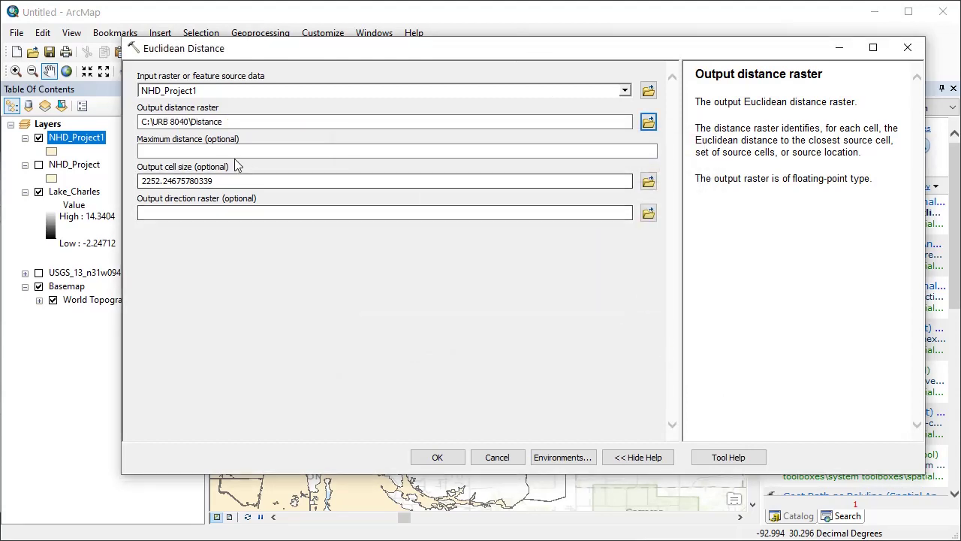
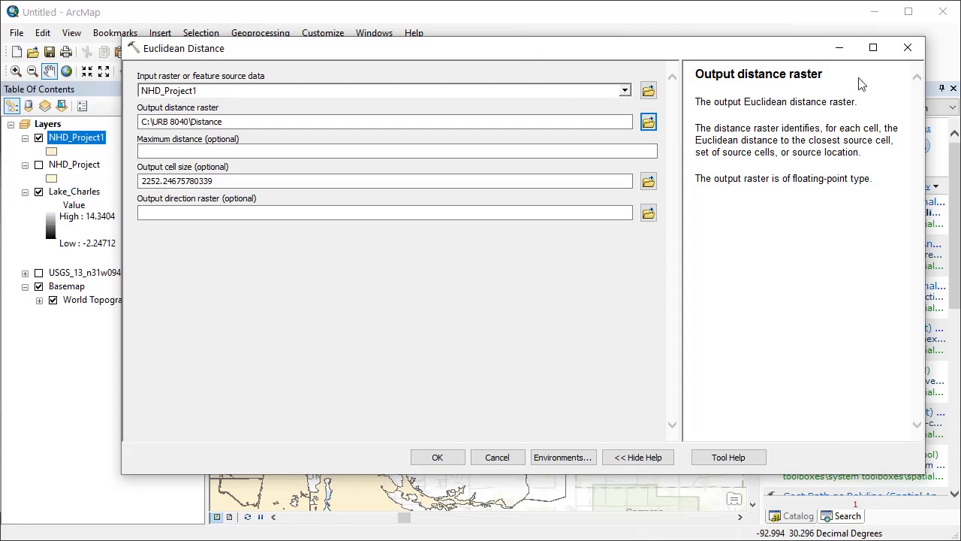
click(908, 48)
Set the processing extent in the geoprocessing environment settings to Same as layer Lake_Charles.
click(279, 33)
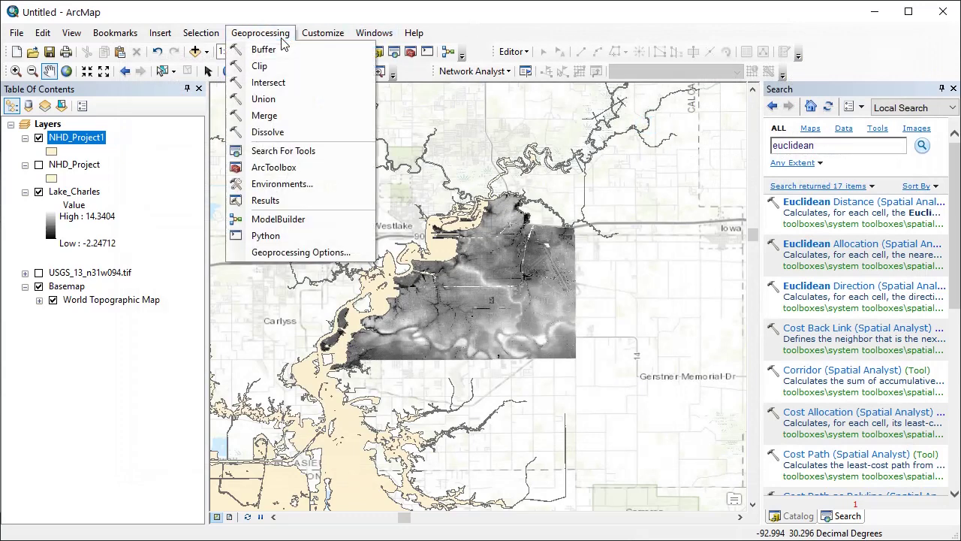
click(282, 184)
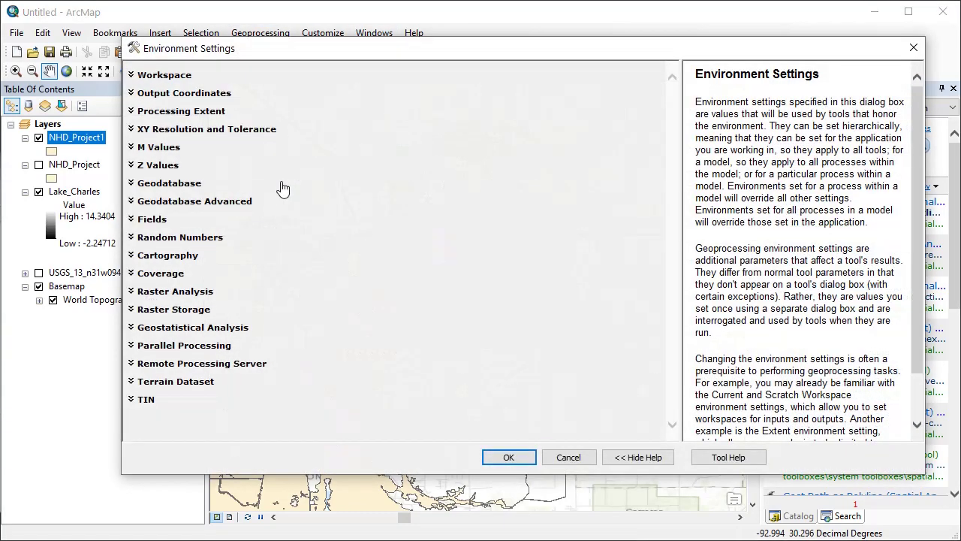
click(131, 111)
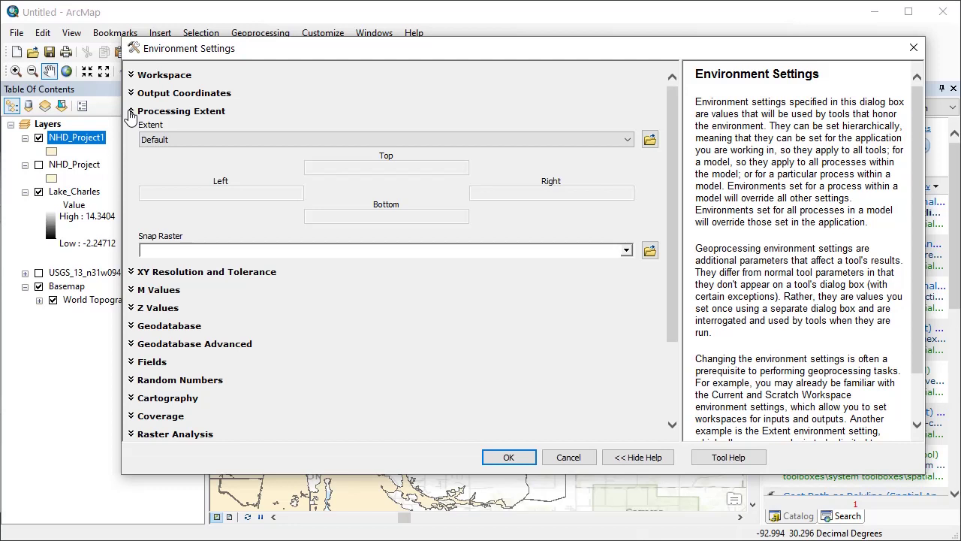
click(286, 143)
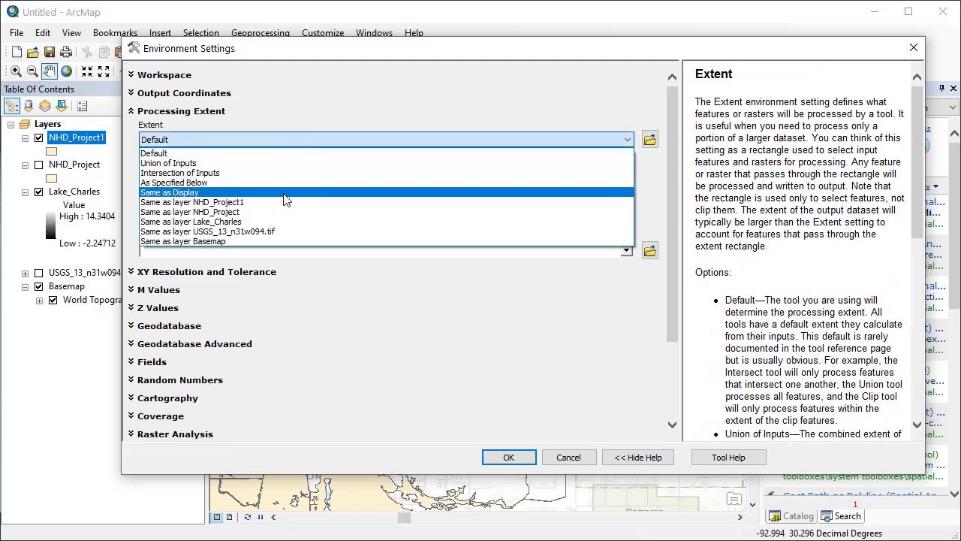
click(276, 222)
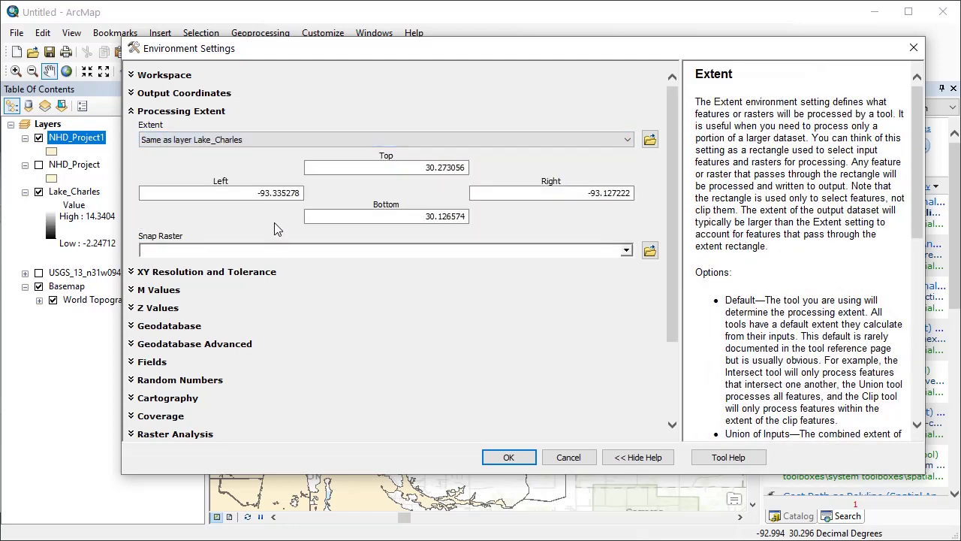
click(508, 460)
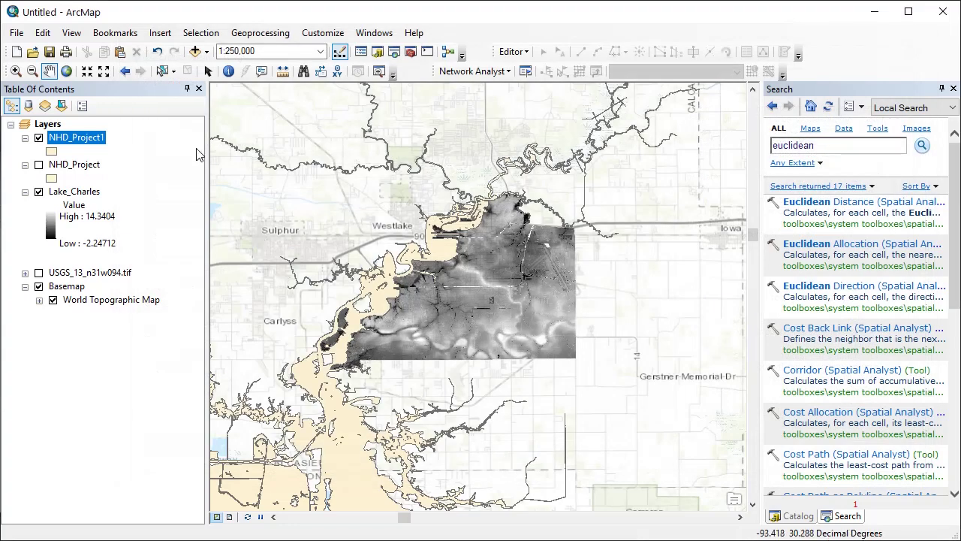
Set up the Euclidean Distance tool with NHD_Project1 as source data and distance in C:\URB 8040 as output raster.
click(856, 202)
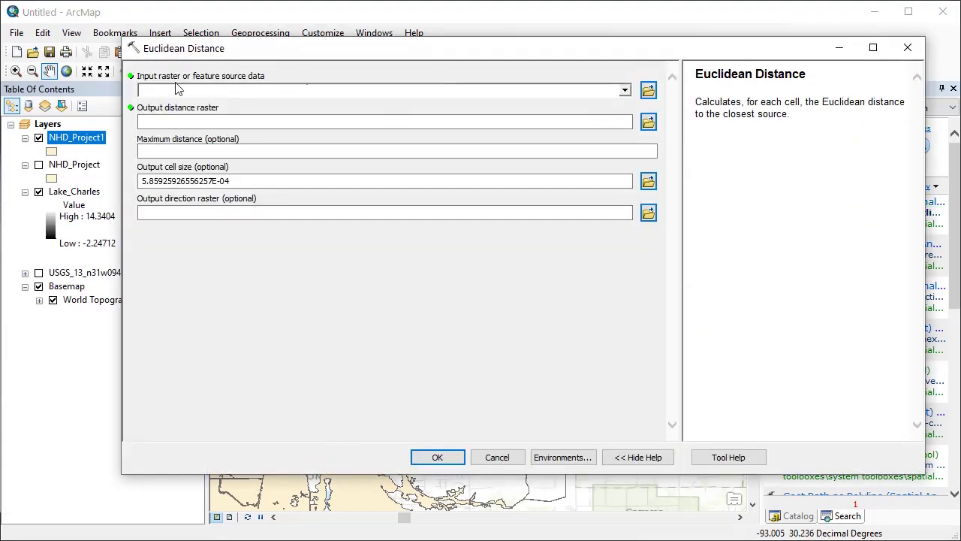
drag(77, 139, 215, 97)
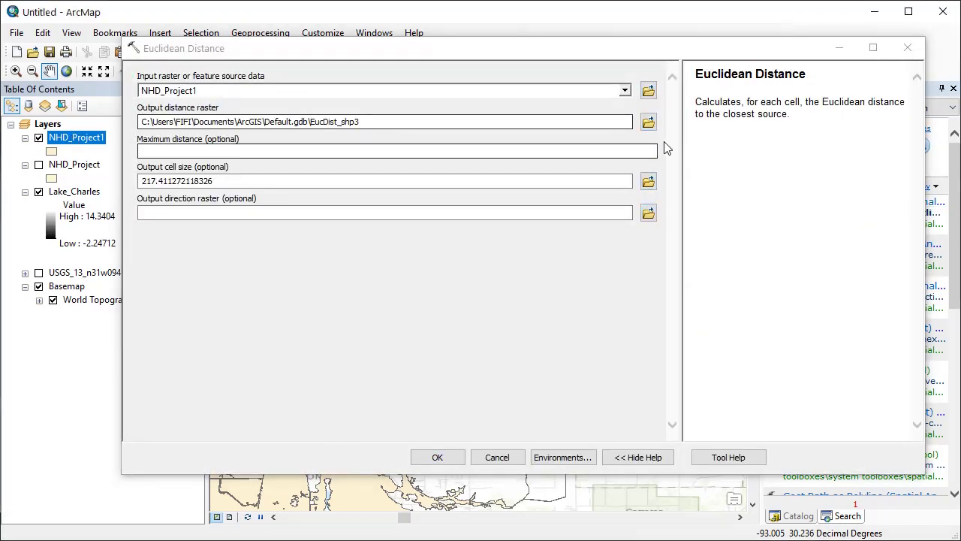
click(648, 122)
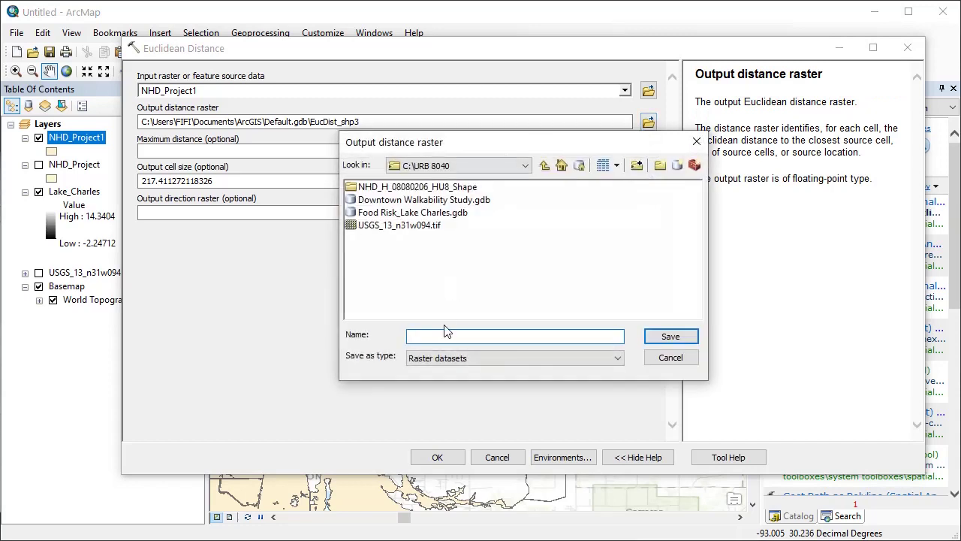
text(distance)
key(Return)
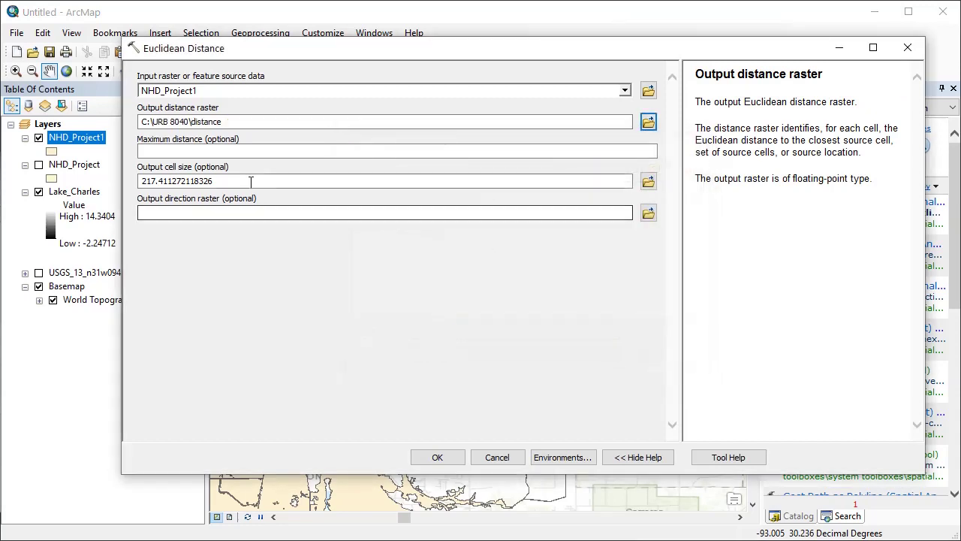
Set the output cell size to 34 and run the Euclidean Distance tool.
double_click(250, 182)
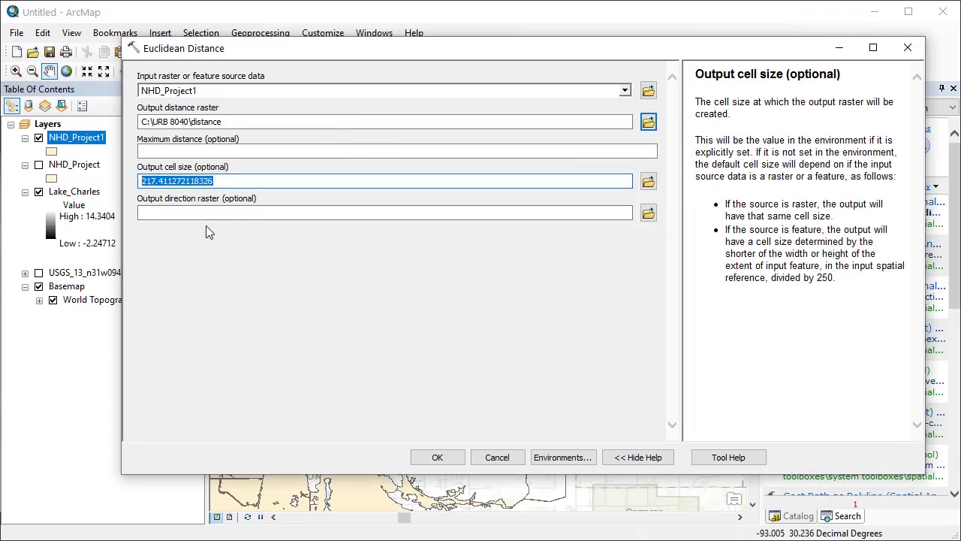
text(34)
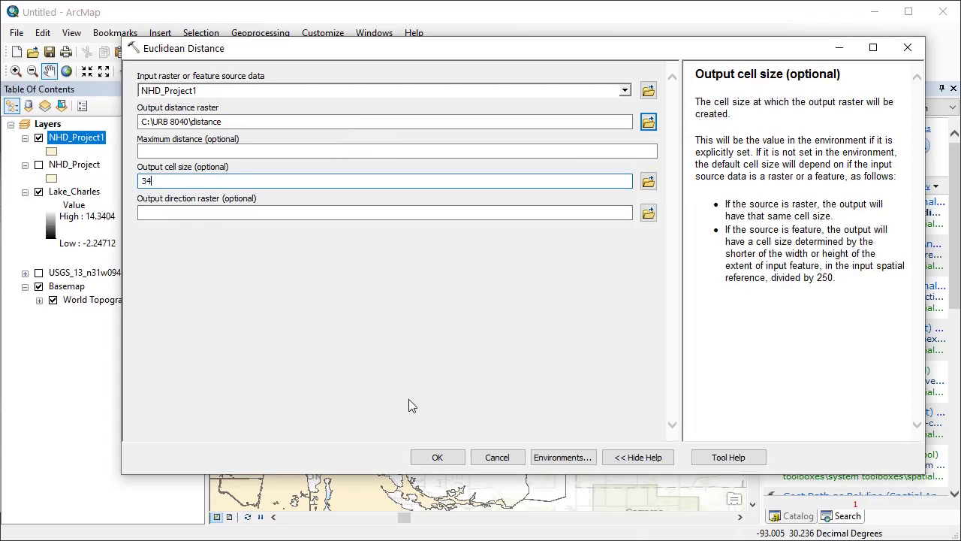
click(428, 455)
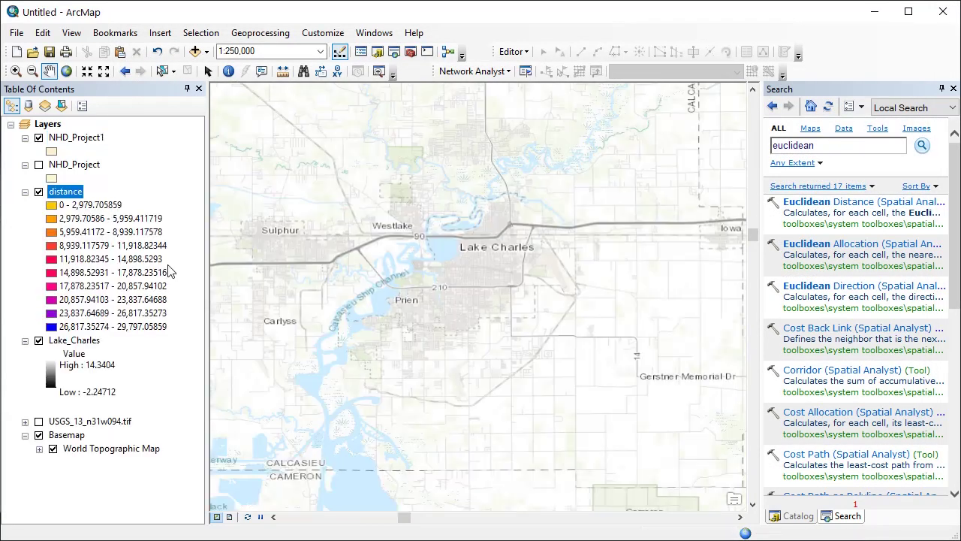
Find the Clip (Data Management) tool, open it and set the distance raster as its input.
drag(841, 147, 764, 157)
text(clip)
key(Return)
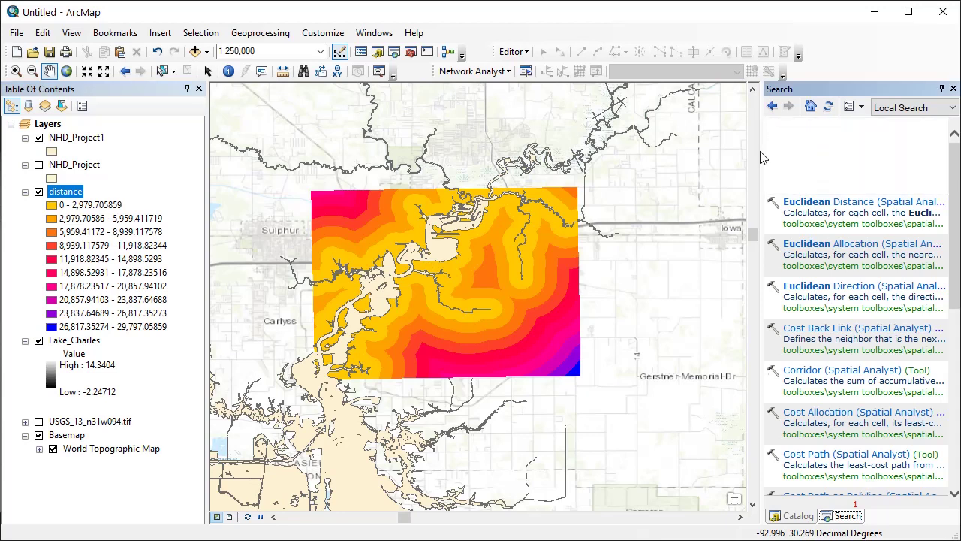
click(847, 288)
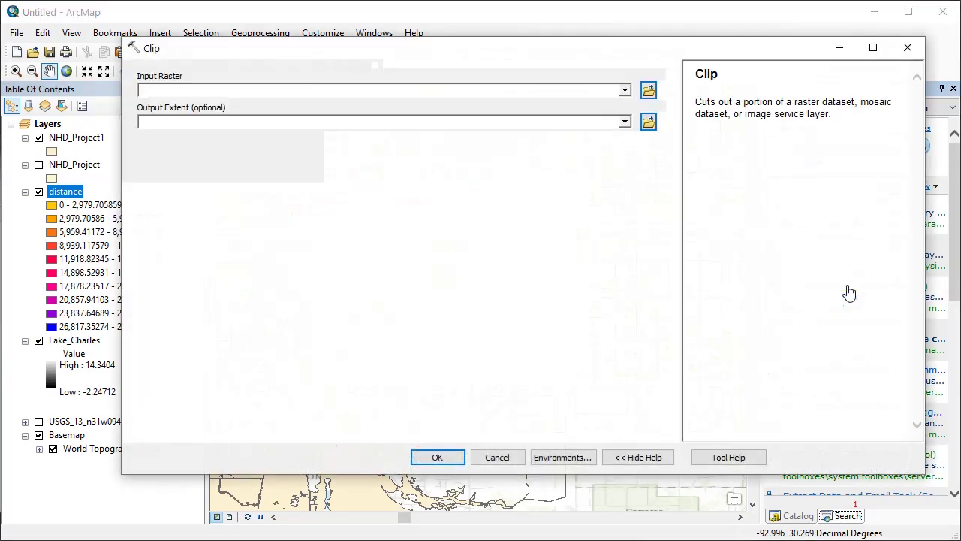
drag(66, 191, 212, 100)
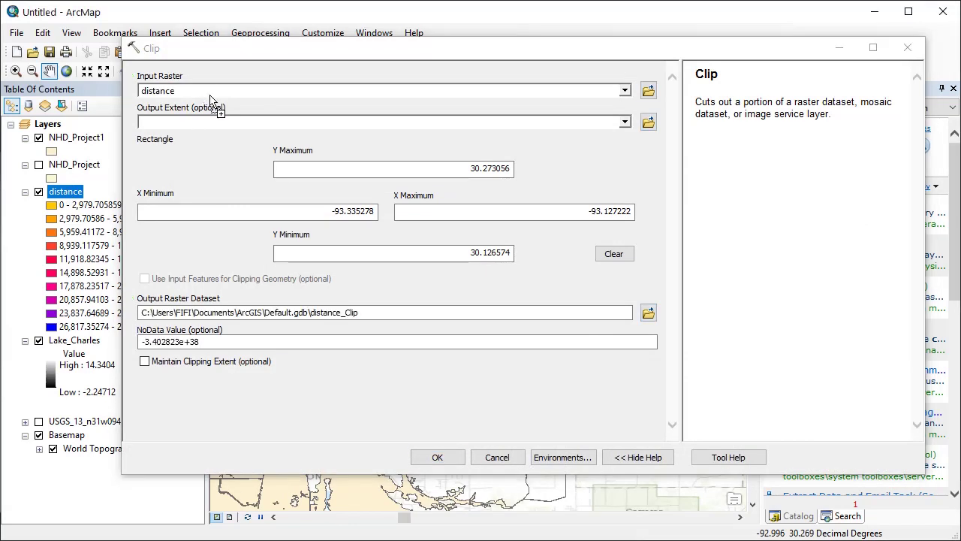
Set the output extent to Age_Housing from the SimplyAnalytics dataset in Food Risk_Lake Charles.gdb and use the input features for clipping geometry.
click(648, 121)
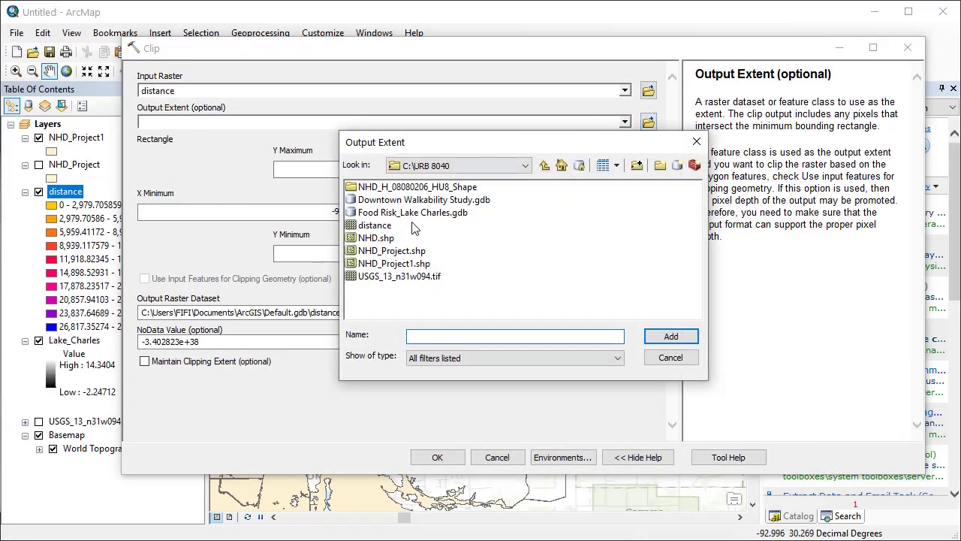
click(359, 214)
double_click(359, 214)
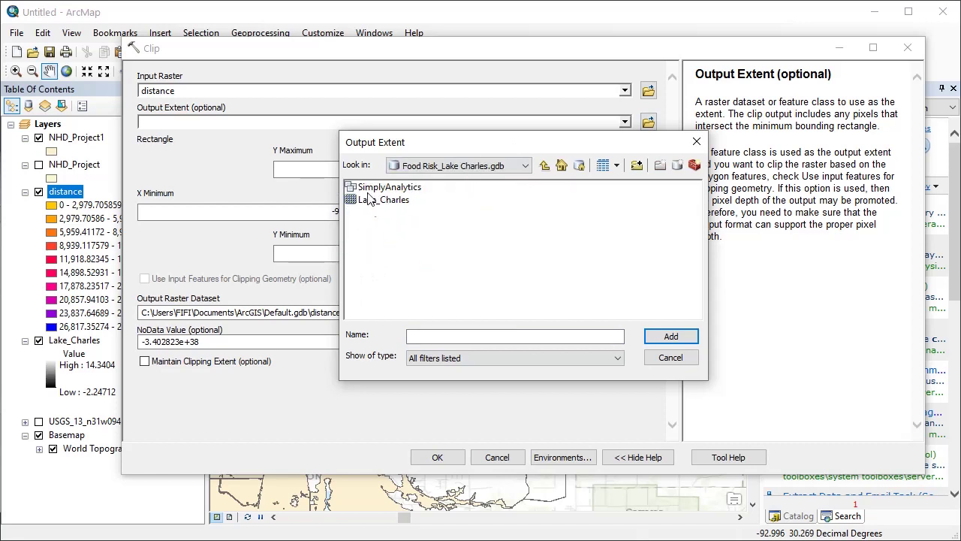
double_click(369, 188)
click(402, 188)
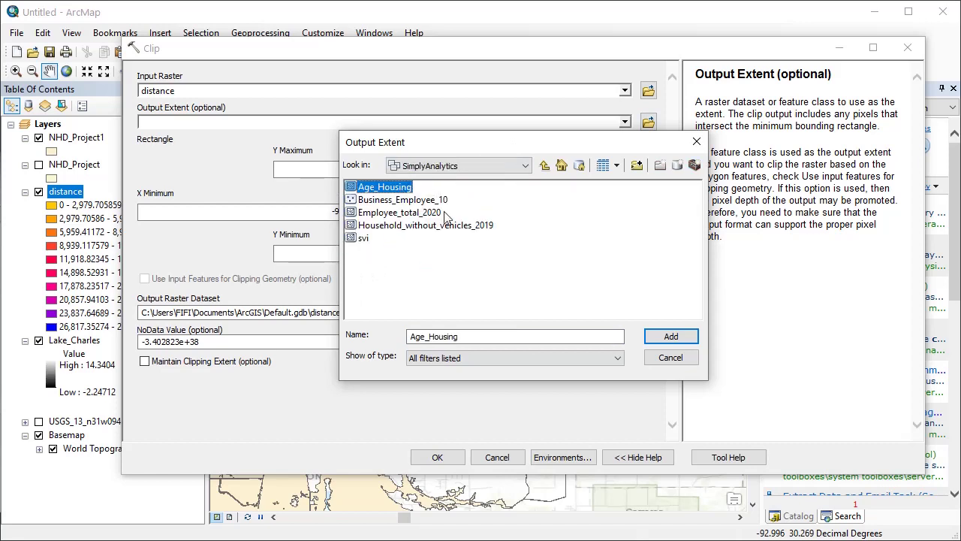
click(668, 336)
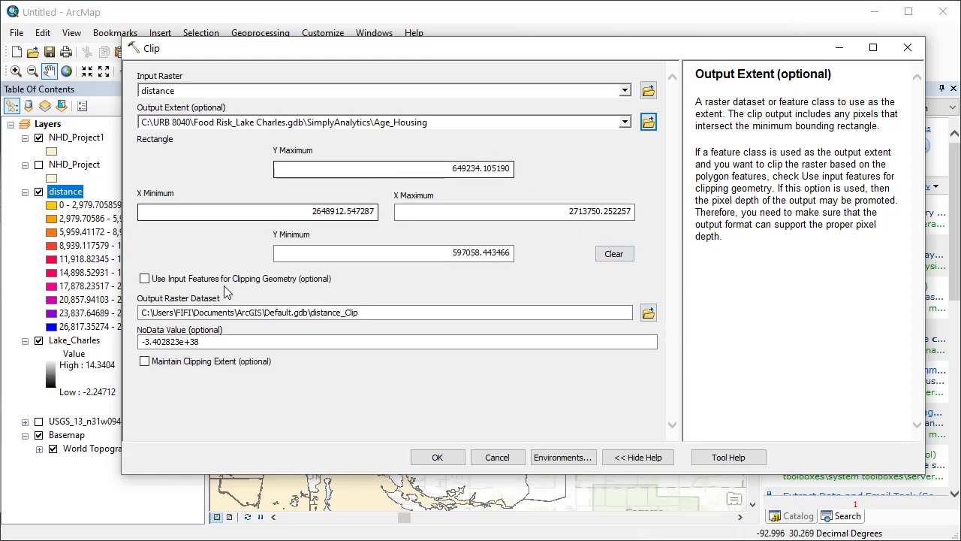
click(148, 288)
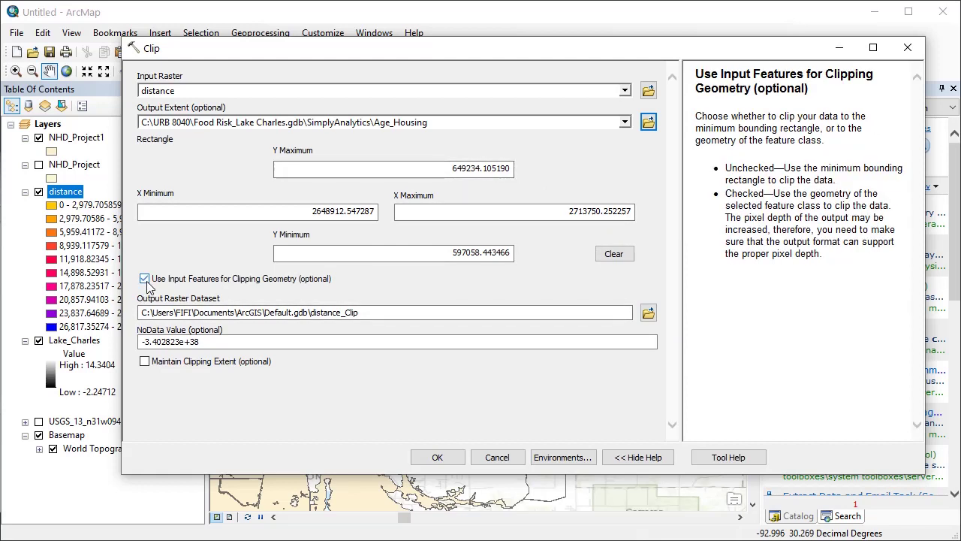
Name the output raster dataset distance_clip in C:\URB 8040 and run the Clip tool.
click(648, 313)
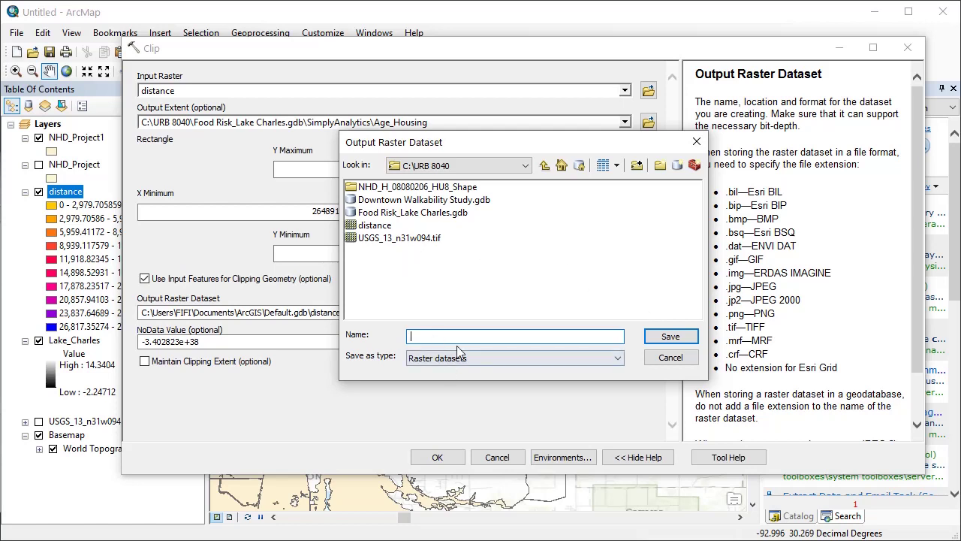
click(374, 225)
click(467, 338)
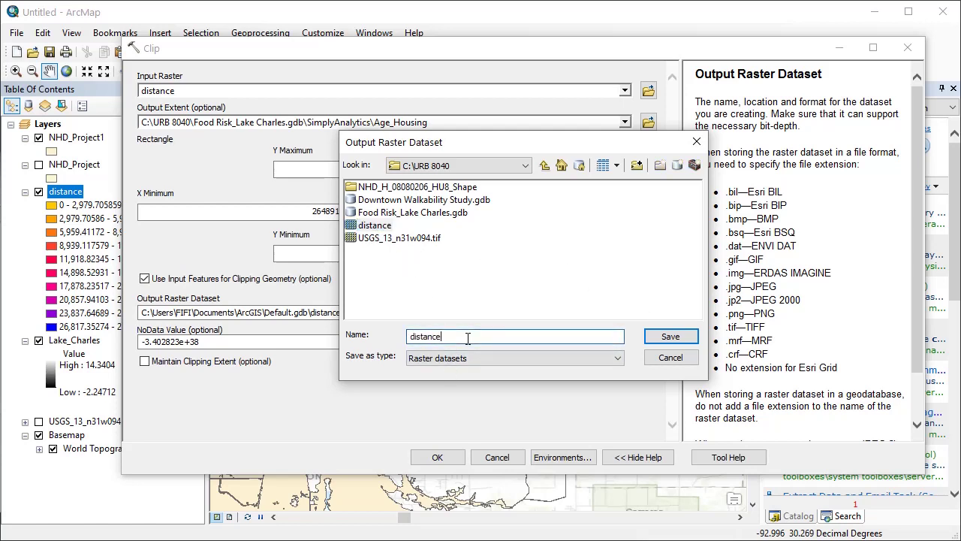
text(_clip)
key(Return)
click(438, 458)
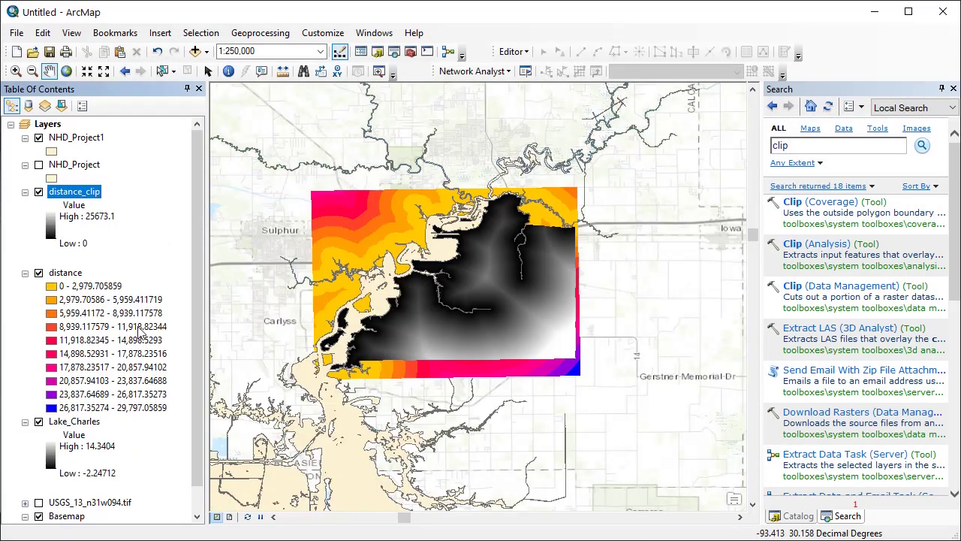
Remove the unclipped distance layer from the map and hide the distance_clip layer.
right_click(62, 278)
click(79, 293)
click(40, 193)
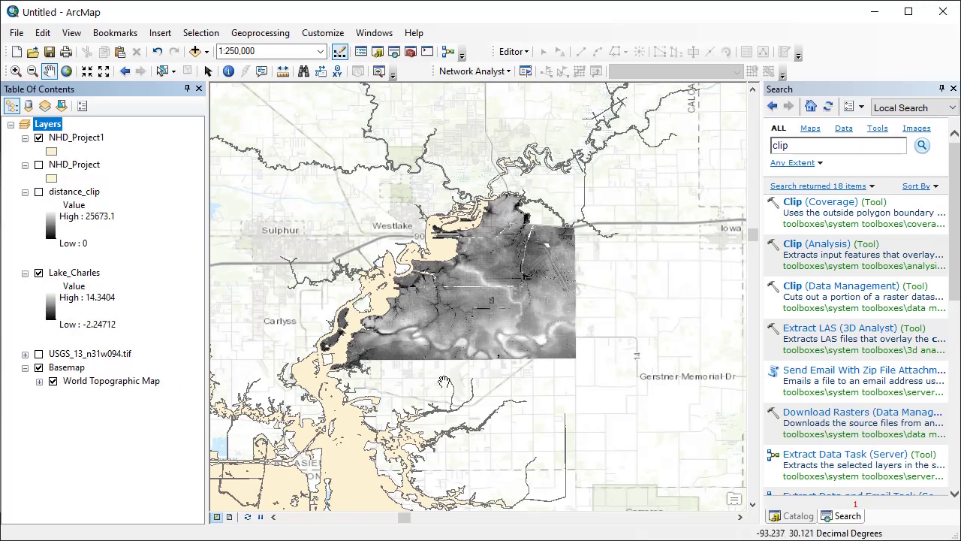
Search the geoprocessing tools for slope.
click(780, 144)
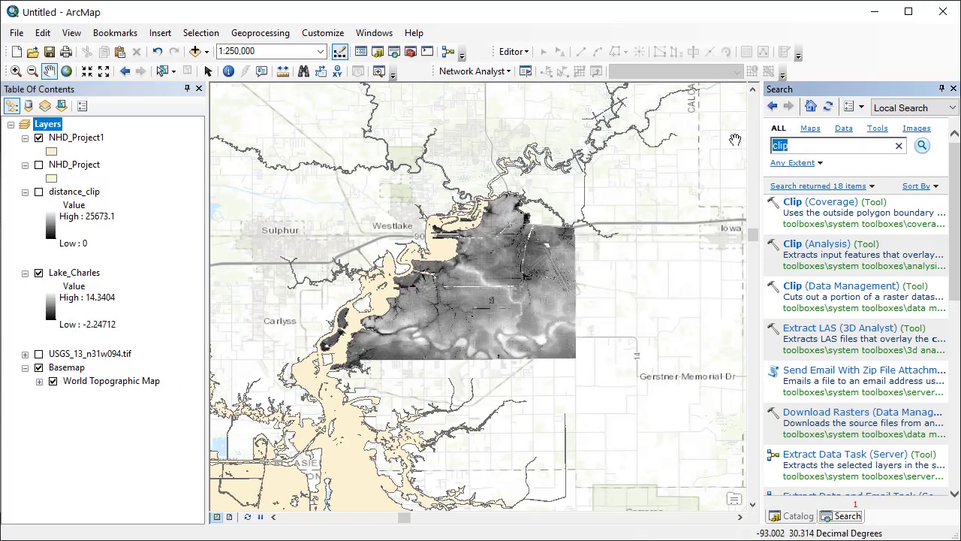
text(slope)
key(Return)
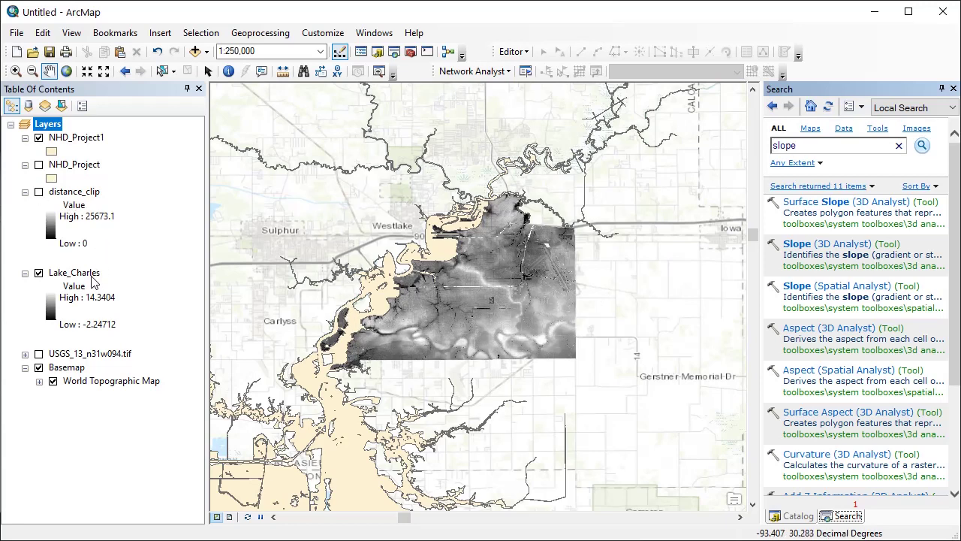
Examine the spatial reference in the source properties of the Lake_Charles elevation layer.
double_click(91, 275)
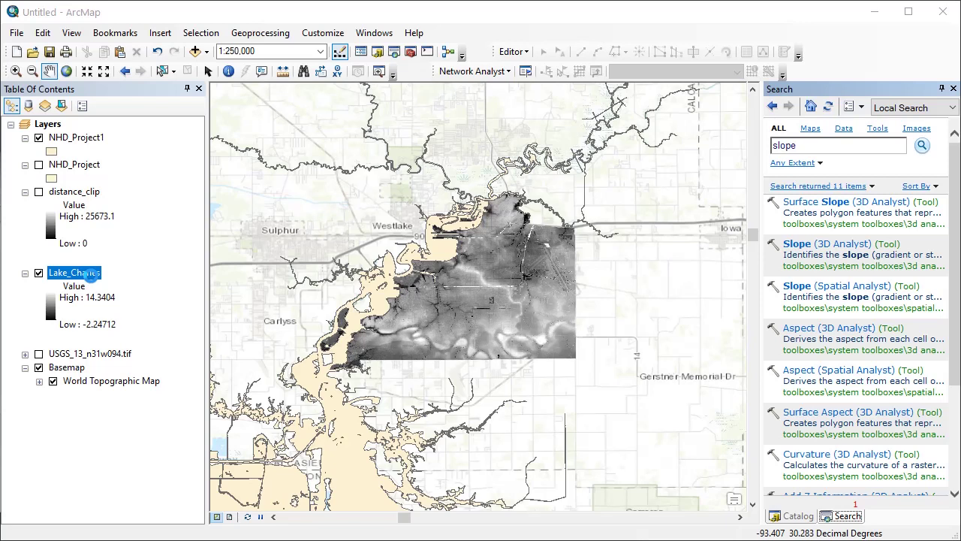
click(298, 123)
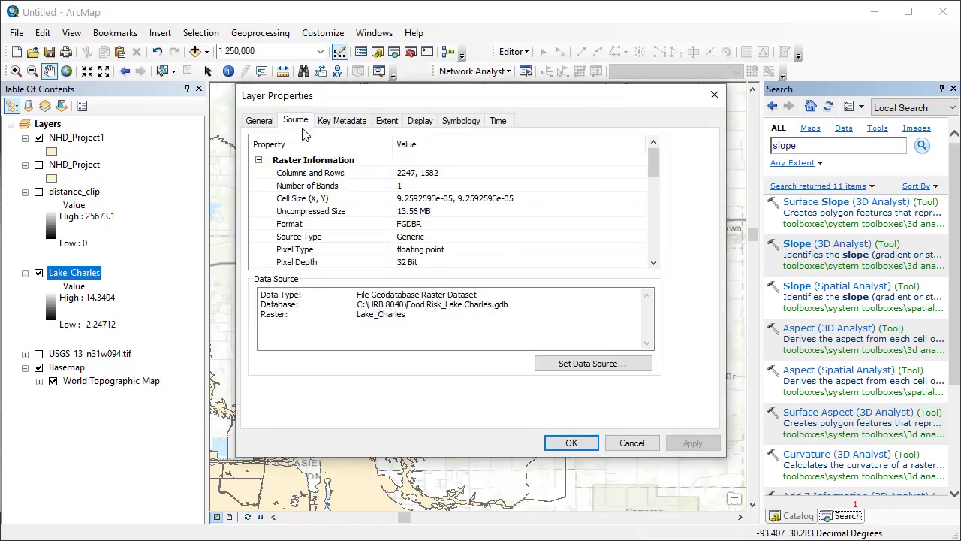
scroll(458, 249, down, 4)
scroll(458, 249, down, 3)
scroll(458, 248, up, 1)
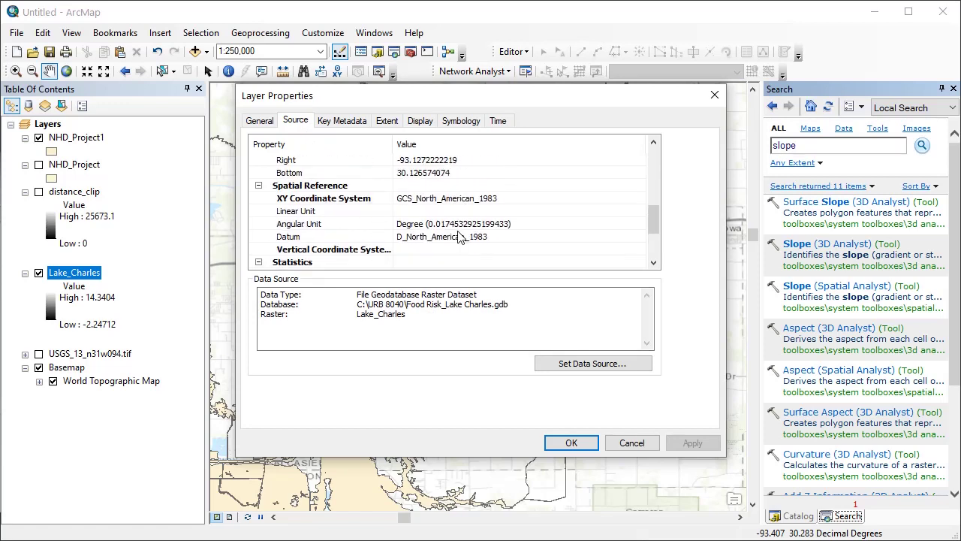
click(572, 444)
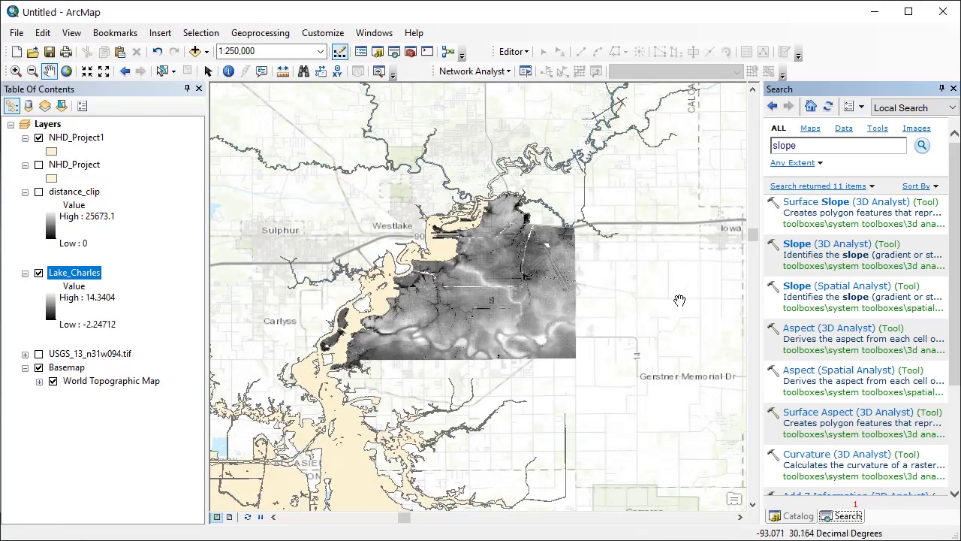
Find the Project Raster tool, open it and set Lake_Charles as the input raster.
double_click(841, 145)
text(project)
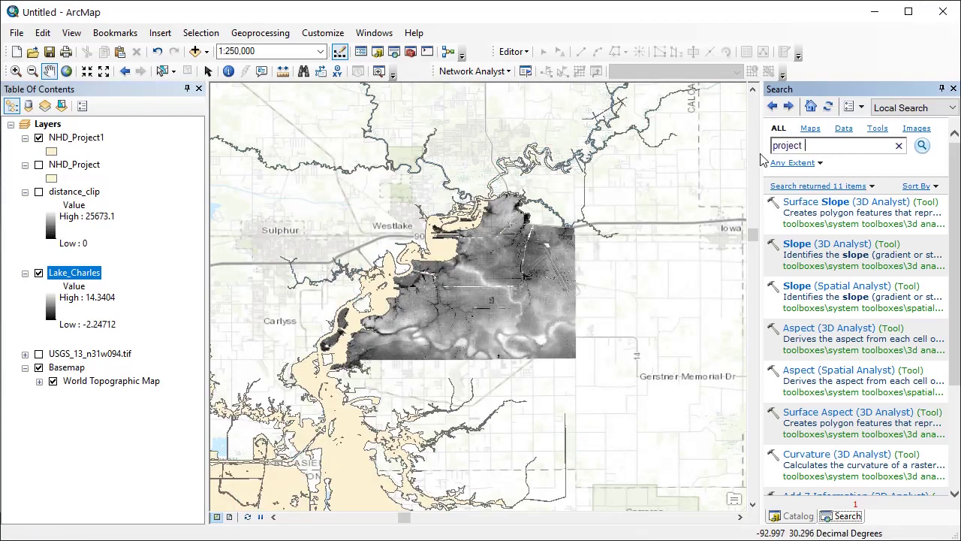
key(Return)
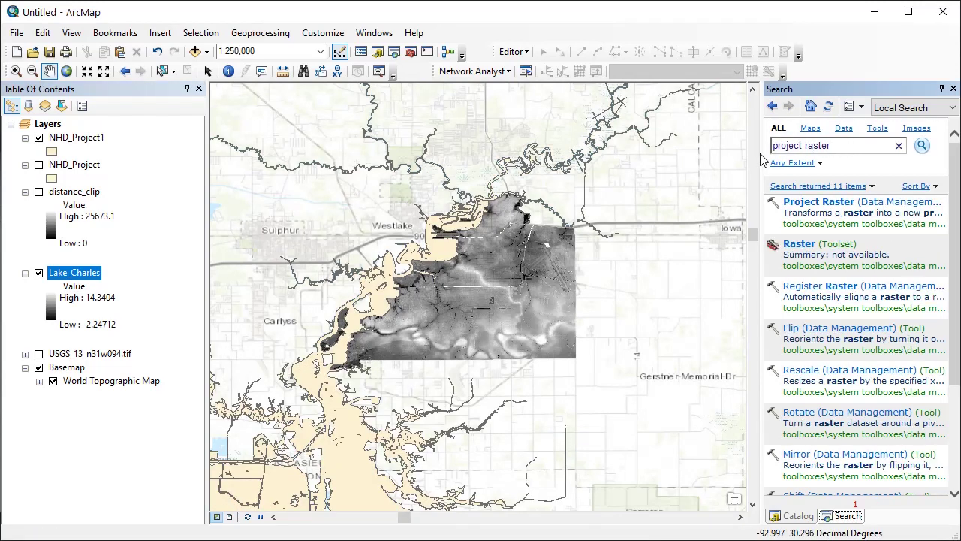
click(817, 202)
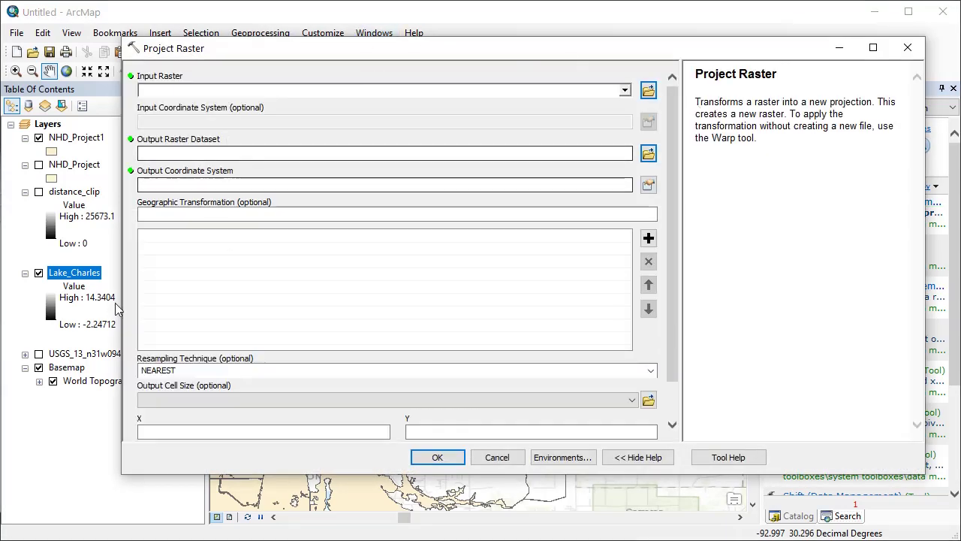
drag(75, 275, 234, 94)
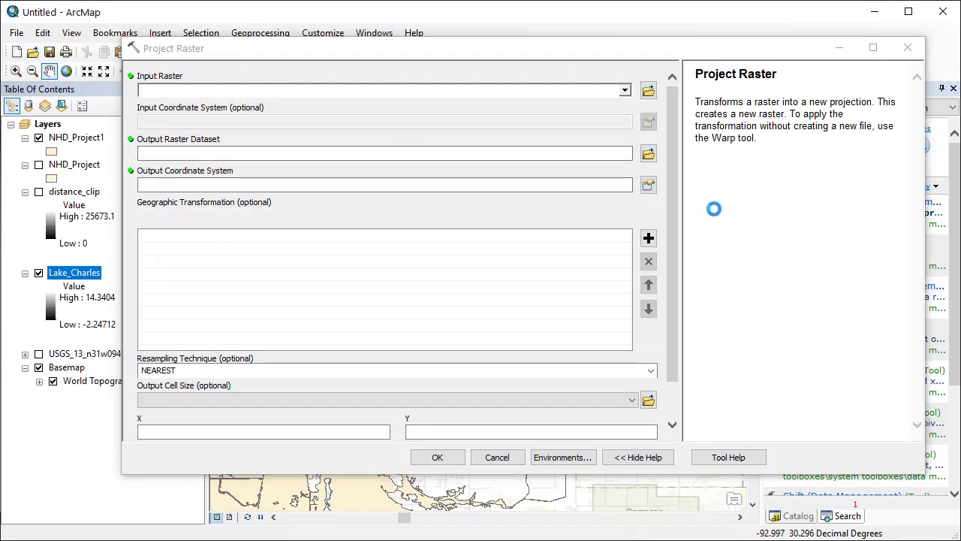
Set the output raster dataset to Lake_Charles_Project in Food Risk_Lake Charles.gdb.
click(647, 154)
double_click(391, 213)
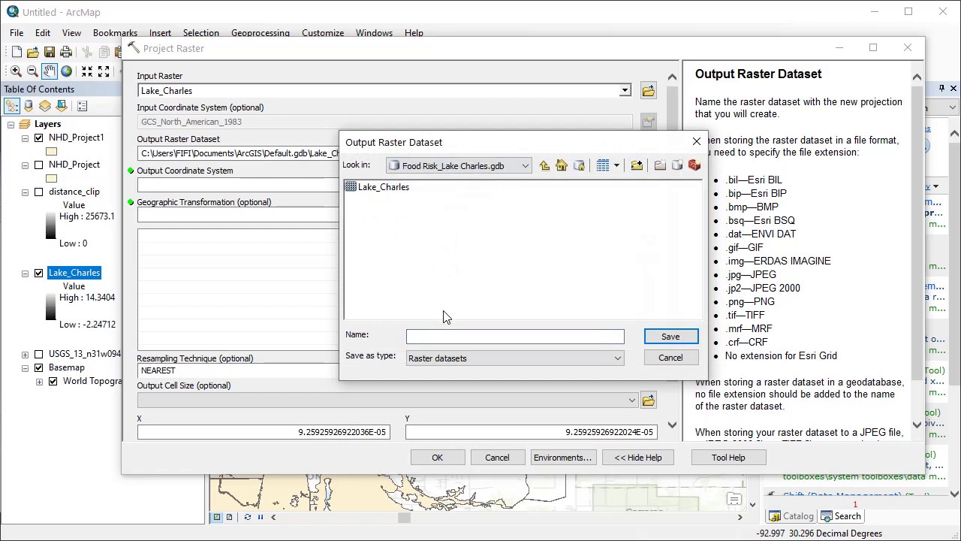
click(398, 188)
click(479, 338)
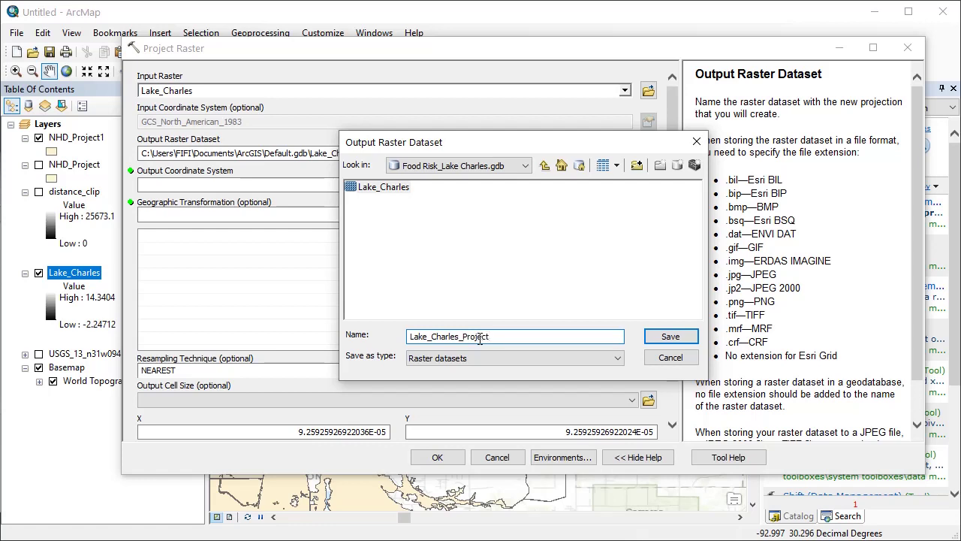
key(Return)
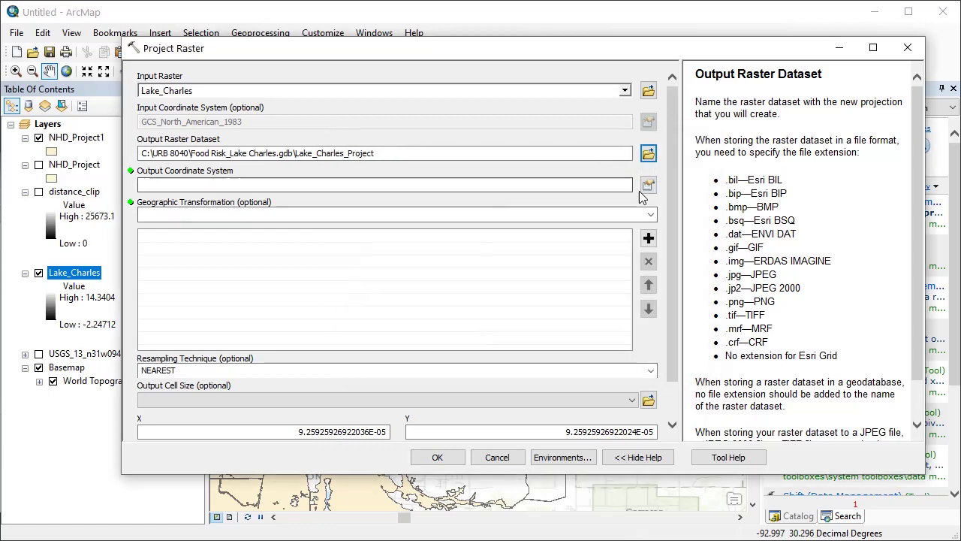
Choose NAD_1983_StatePlane_Louisiana_South_FIPS_1702_Feet as the output coordinate system and run the Project Raster tool.
click(648, 185)
click(379, 173)
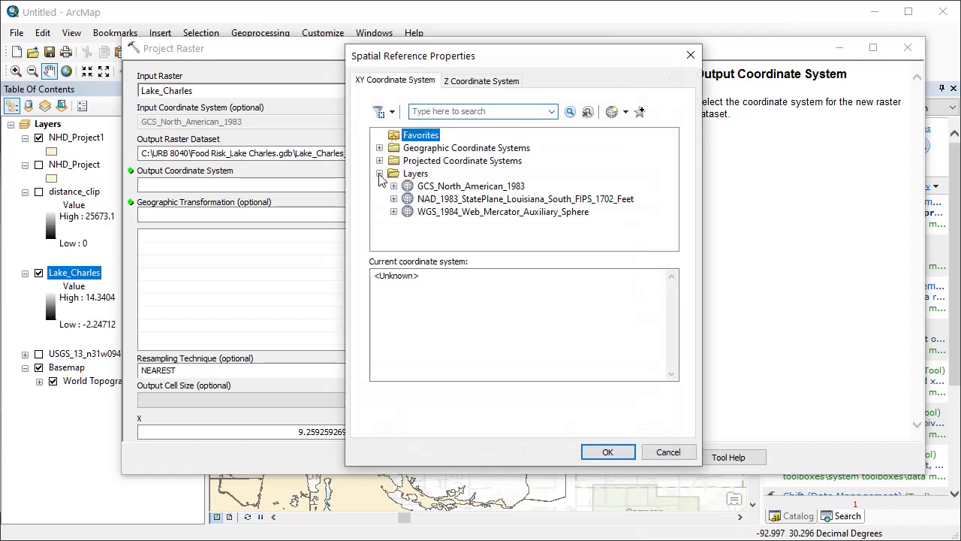
click(513, 199)
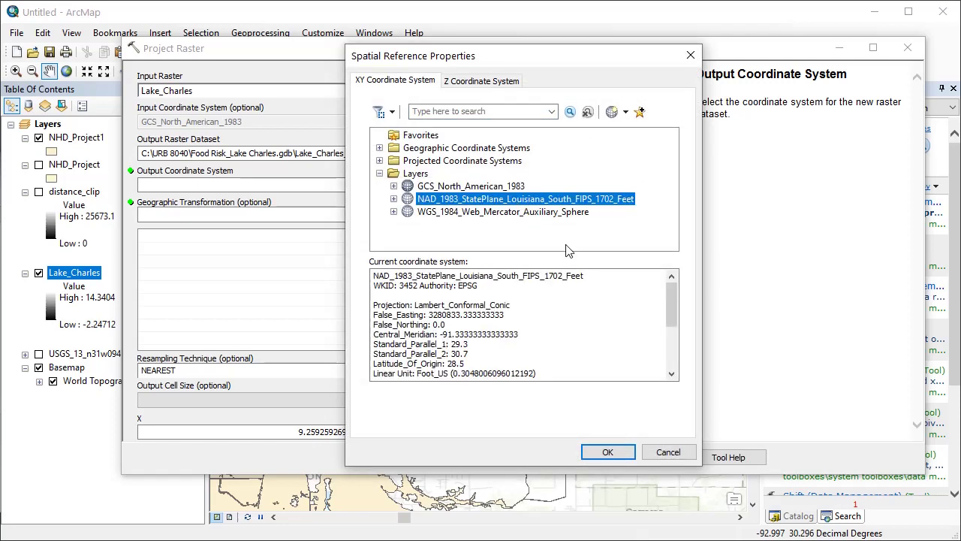
click(610, 451)
click(437, 457)
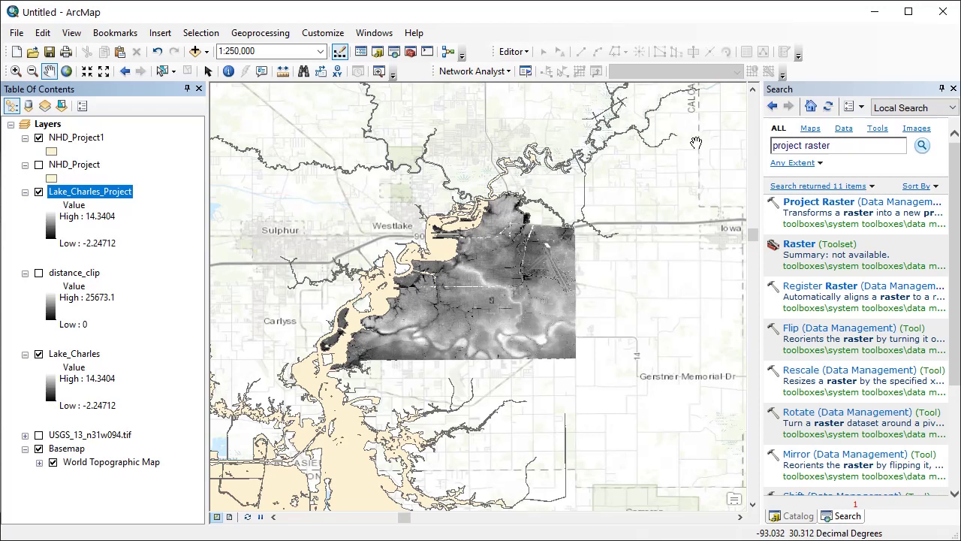
Run the Slope (3D Analyst) tool on Lake_Charles_Project, saving the output raster as slope in Food Risk_Lake Charles.gdb.
click(774, 109)
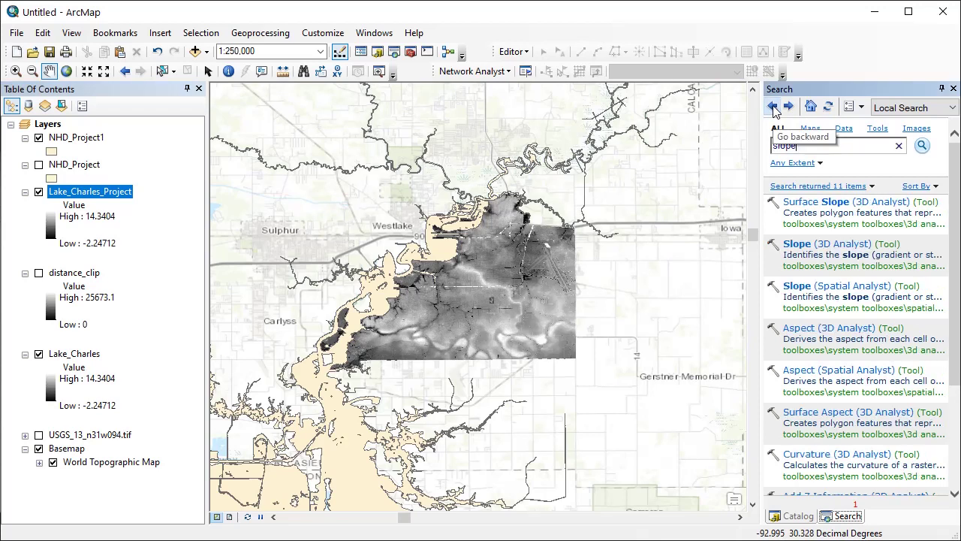
click(798, 246)
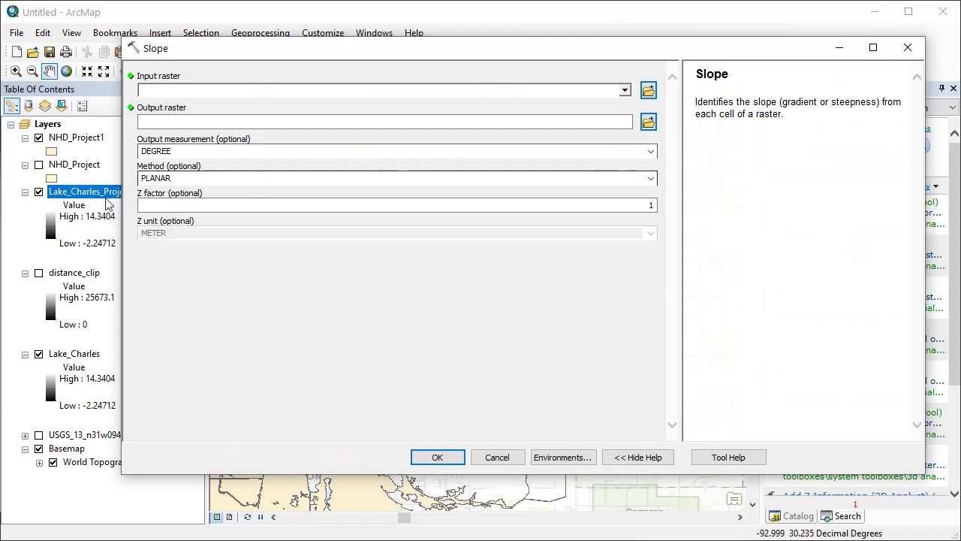
drag(108, 197, 212, 94)
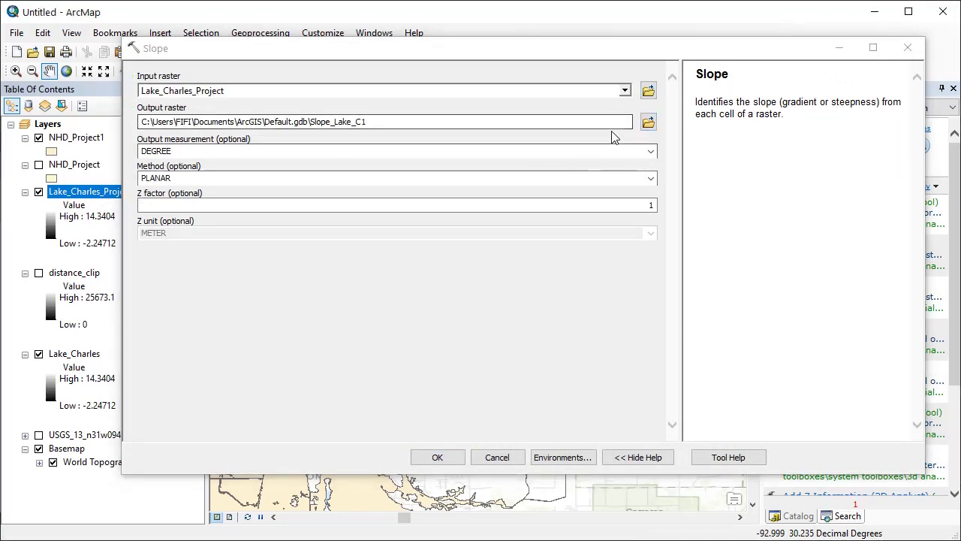
click(647, 124)
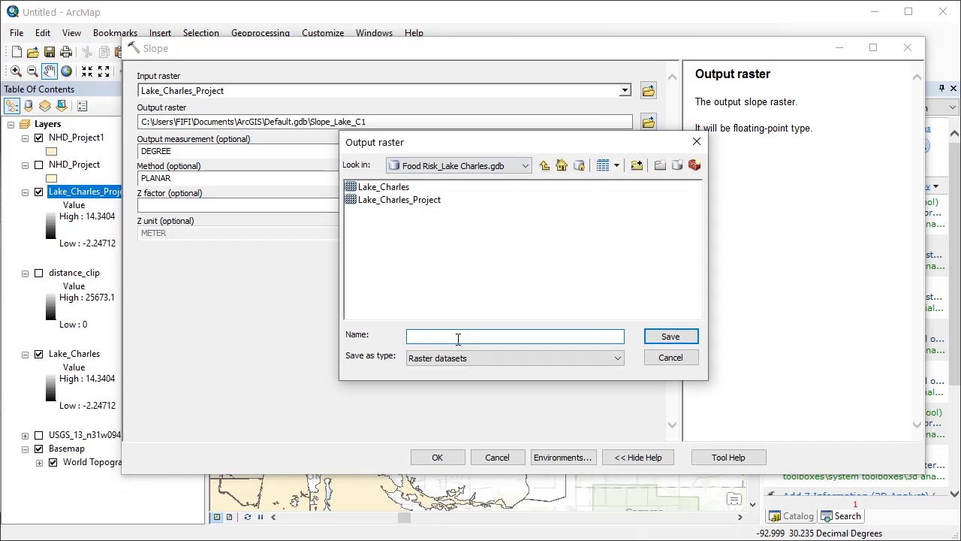
key(Return)
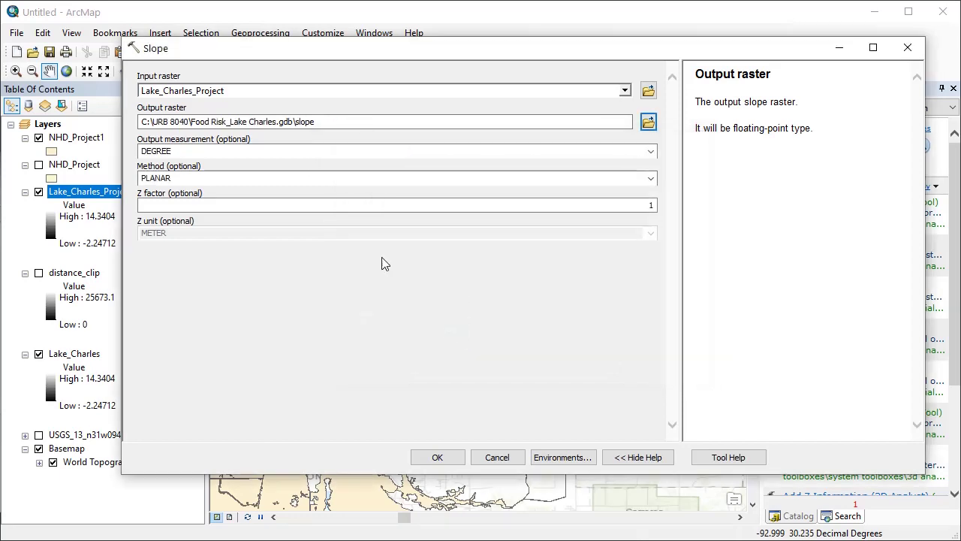
click(650, 151)
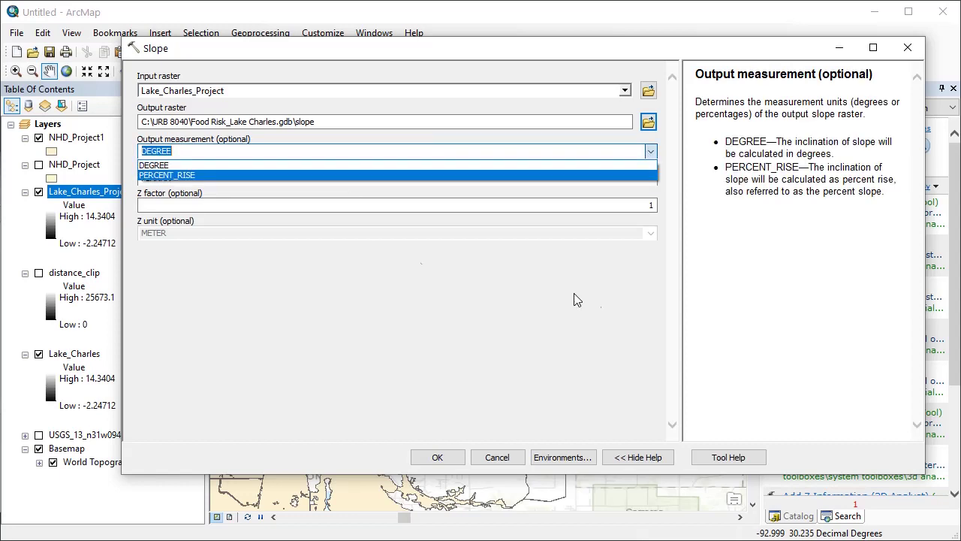
click(426, 449)
click(431, 457)
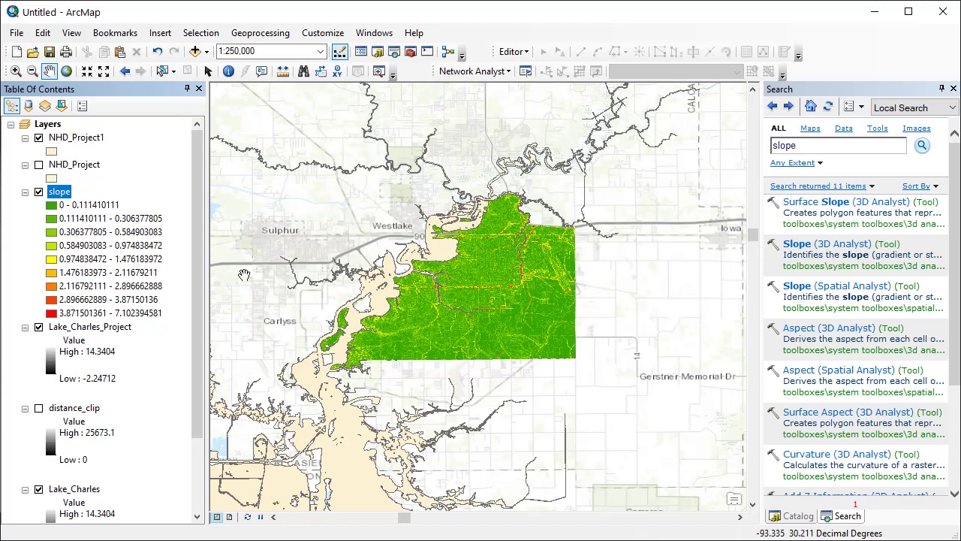
Find the Reclassify (Spatial Analyst) tool, open it and set Lake_Charles_Project as the input raster.
drag(800, 145, 769, 148)
text(re)
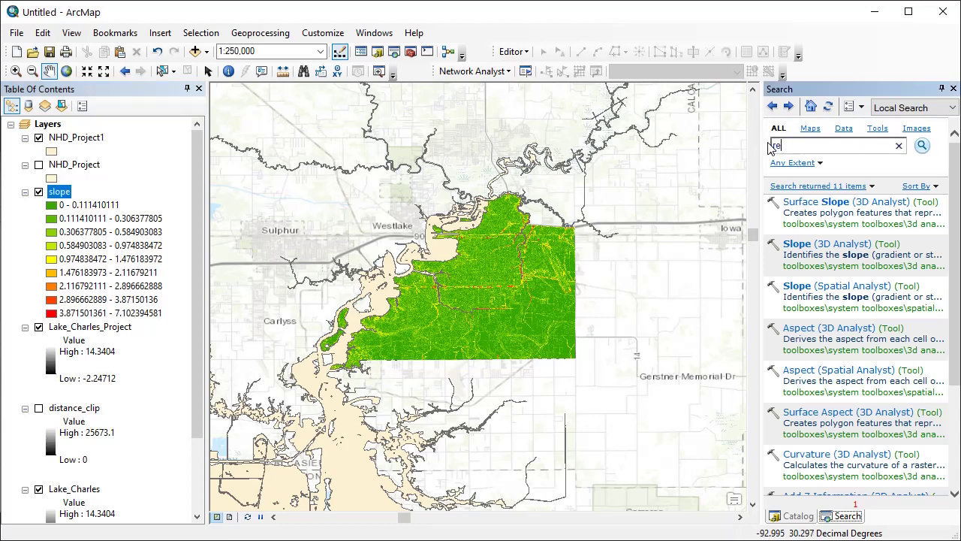
text(classify)
key(Return)
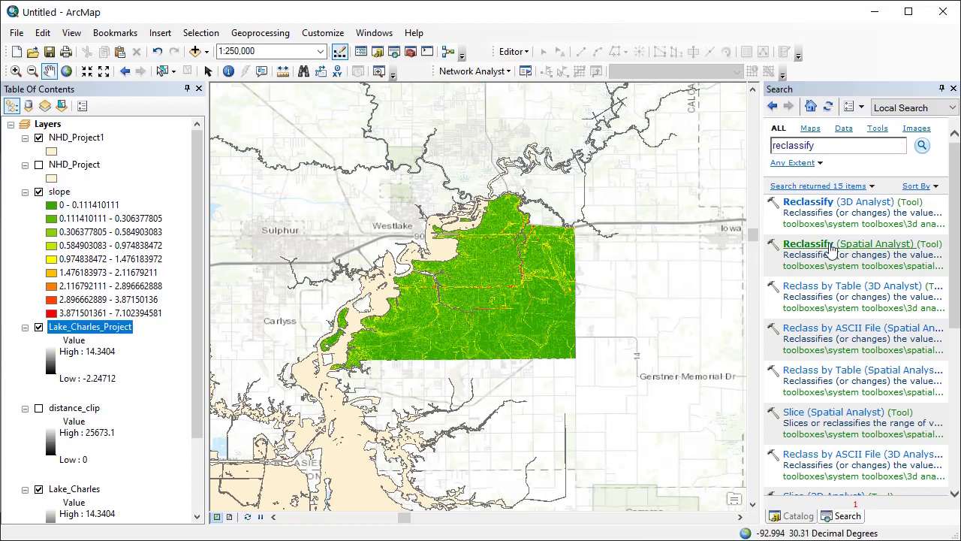
click(809, 243)
drag(117, 328, 265, 96)
Open the classification settings for the elevation raster and set the number of classes to 5.
click(410, 163)
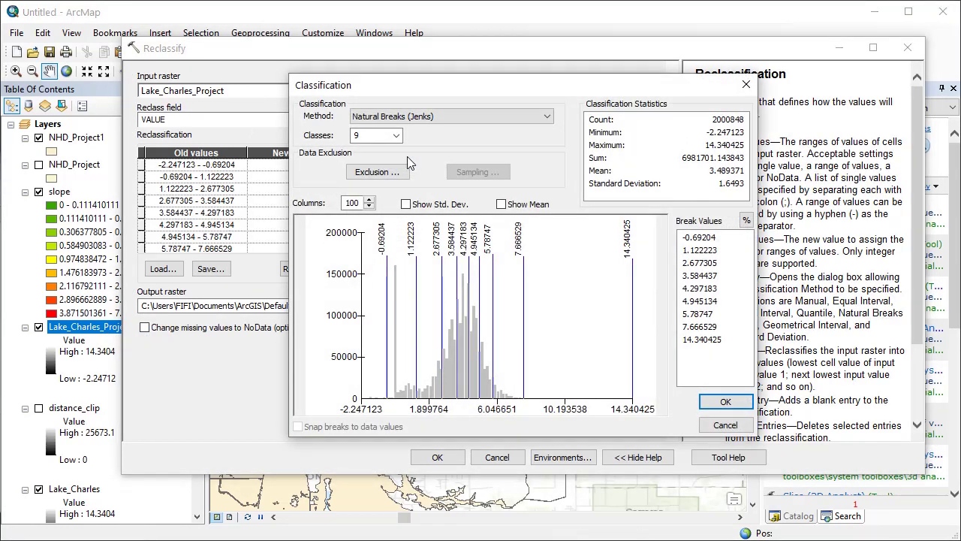
click(392, 135)
click(379, 169)
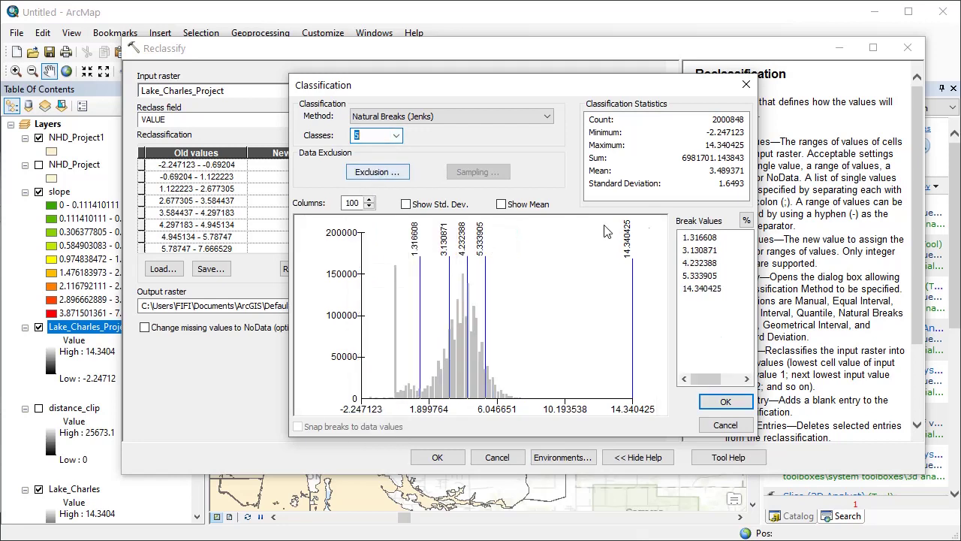
Set the first four elevation break values to 2, 4, 6 and 8, and accept the classification.
click(699, 240)
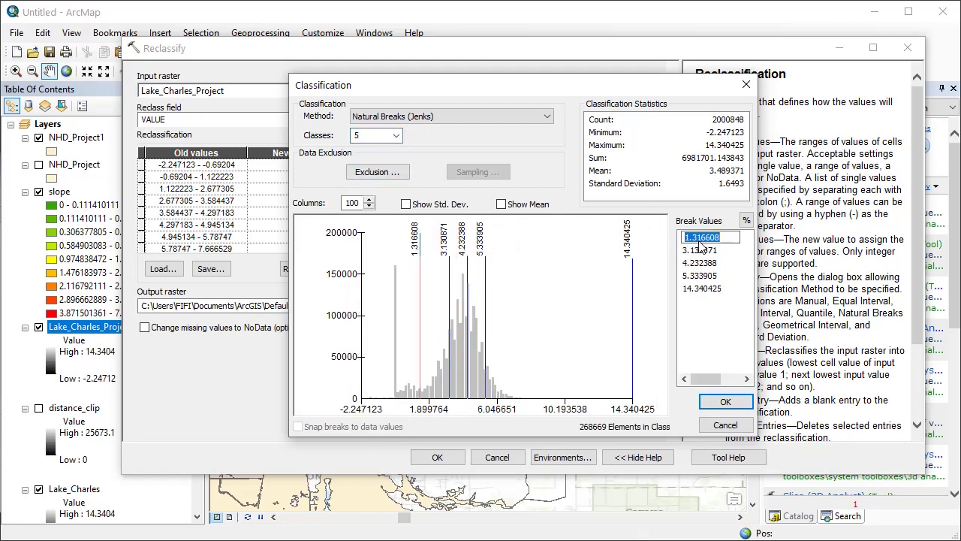
text(2)
key(Return)
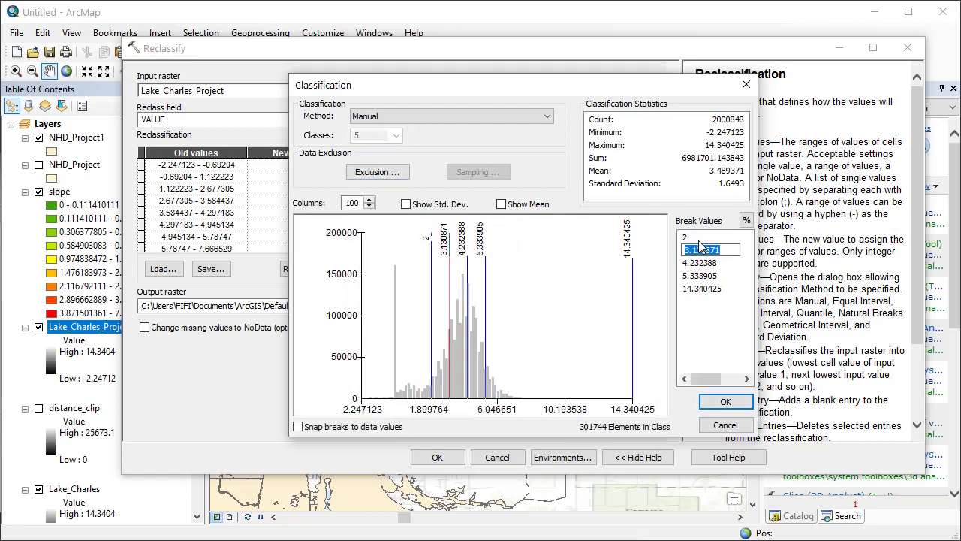
text(4)
key(Return)
text(6)
key(Return)
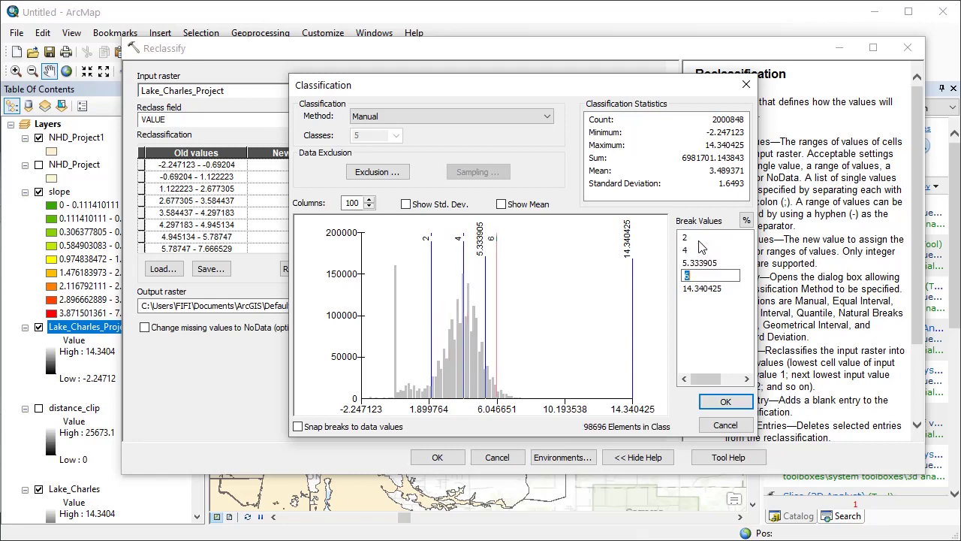
key(Up)
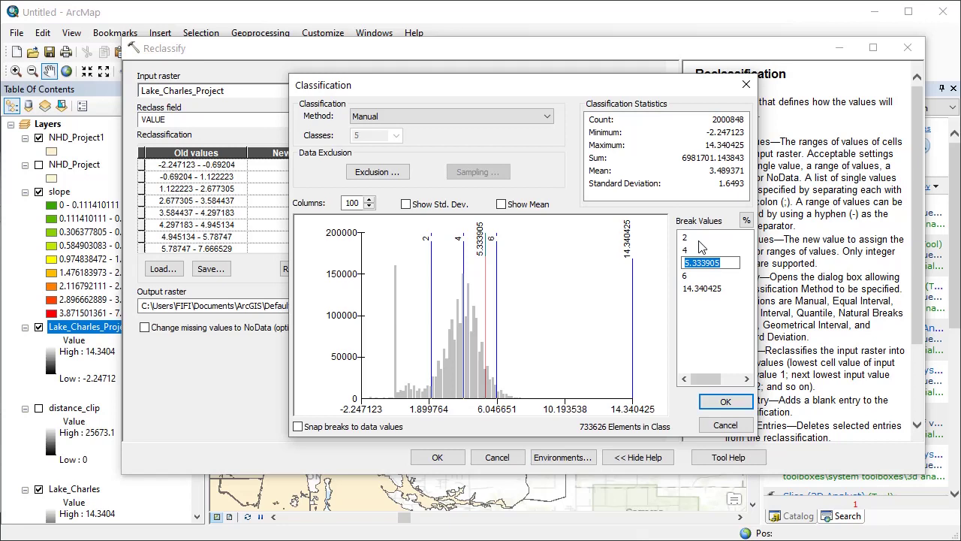
text(6)
key(Return)
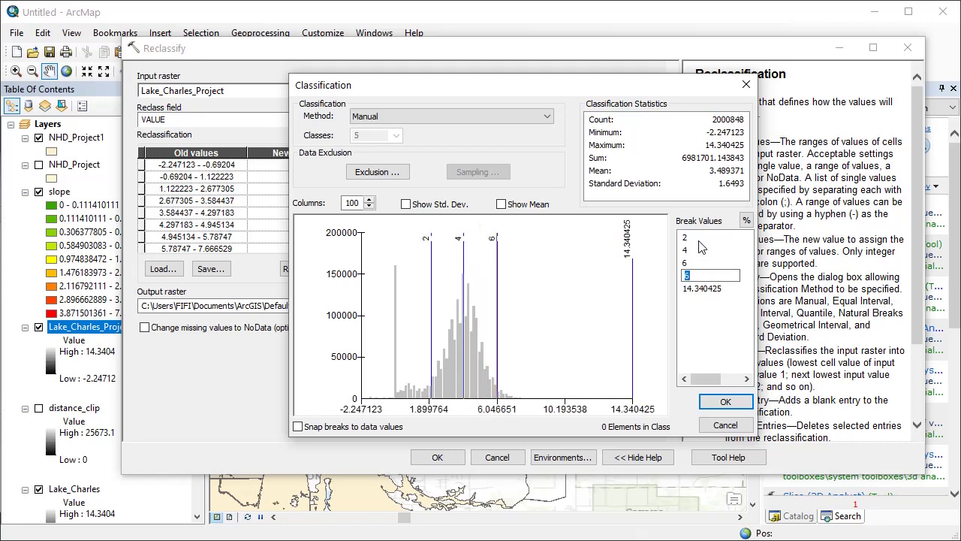
text(8)
key(Return)
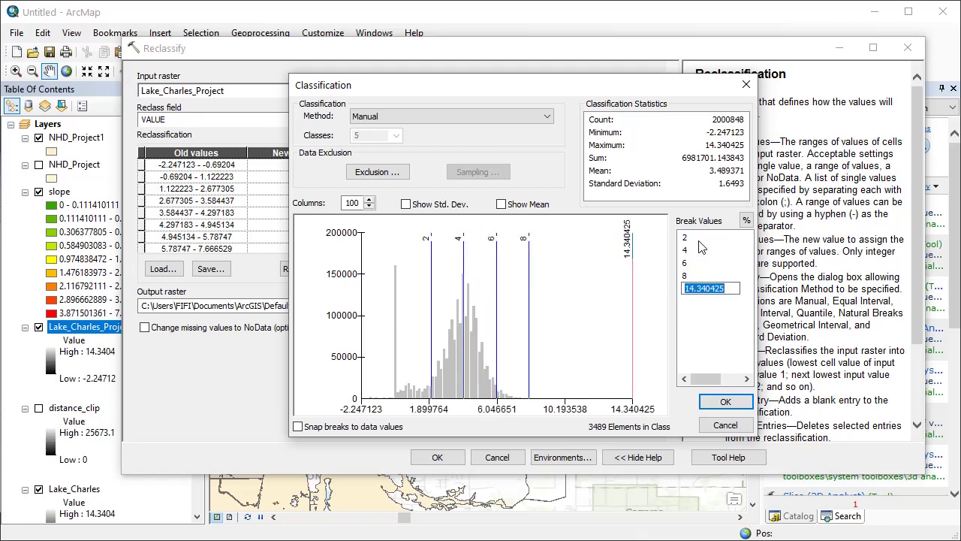
click(748, 408)
click(747, 406)
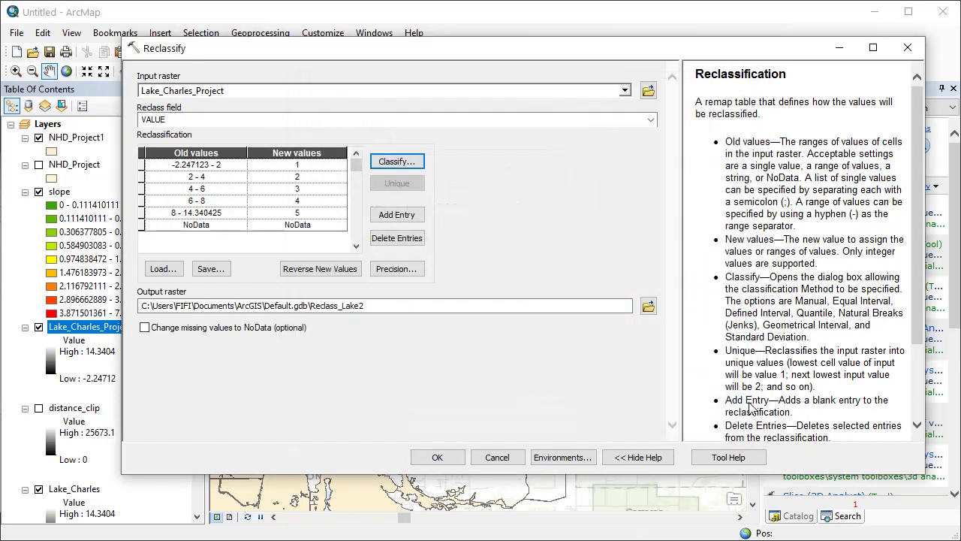
Reverse the new values, save the output raster as Reclassify_elevation in Food Risk_Lake Charles.gdb and run the Reclassify tool.
click(336, 275)
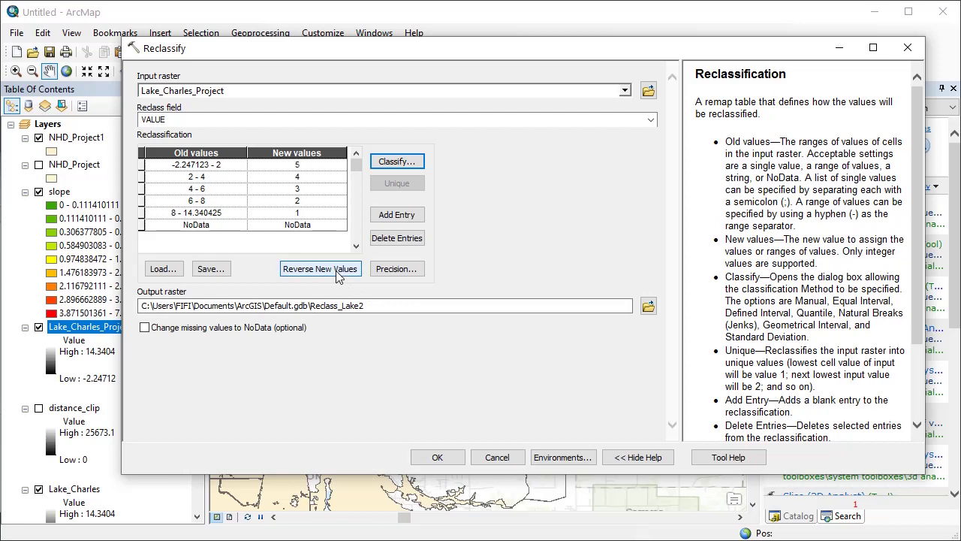
click(648, 306)
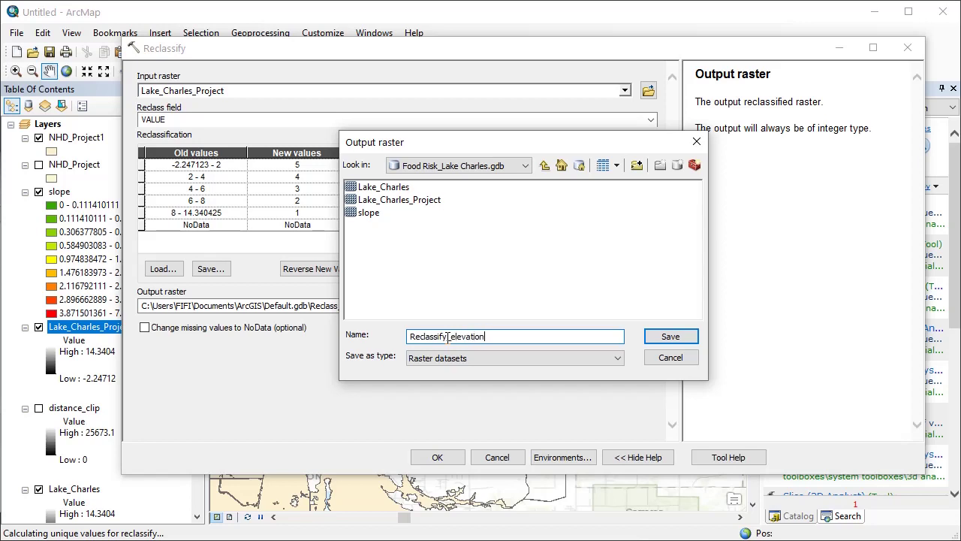
click(667, 336)
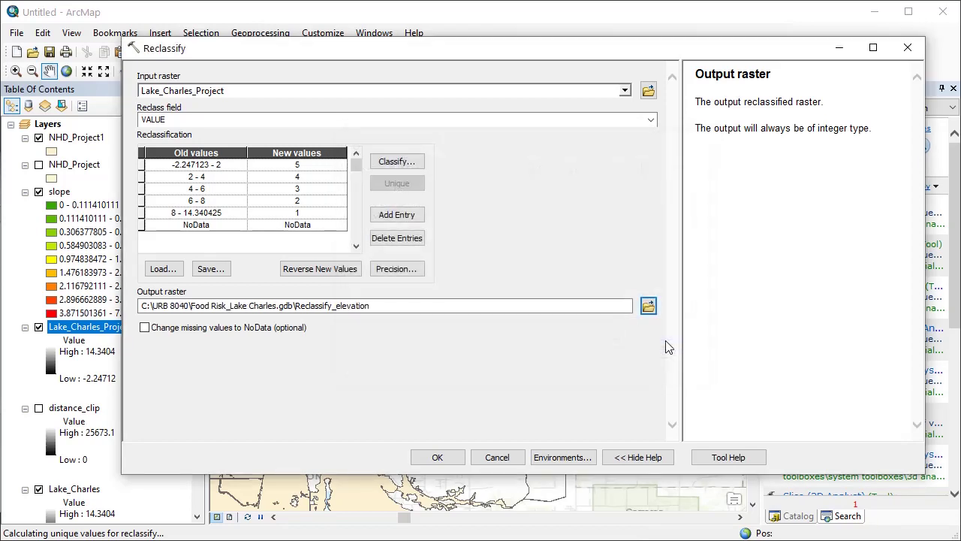
click(437, 458)
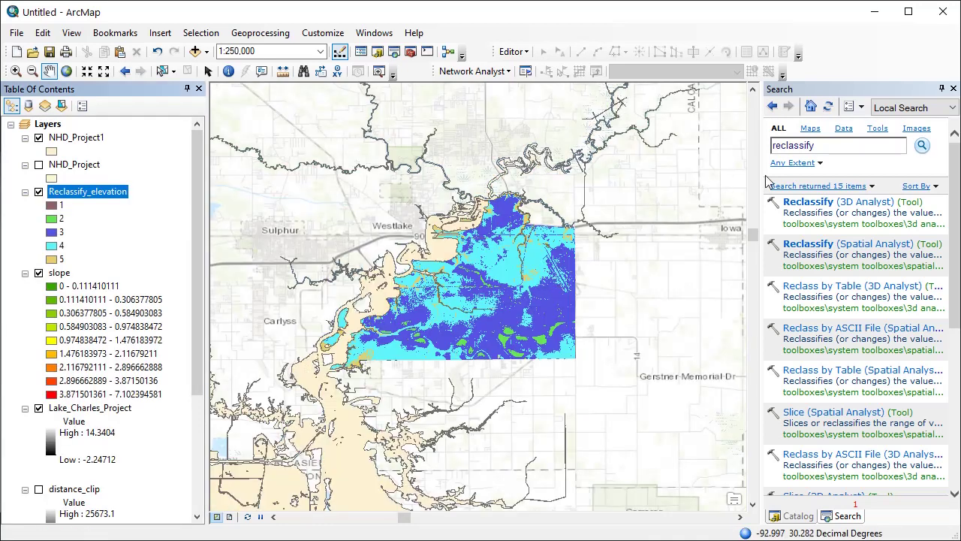
Open Reclassify (Spatial Analyst) again with slope as the input raster and set its classification to 5 classes.
click(809, 244)
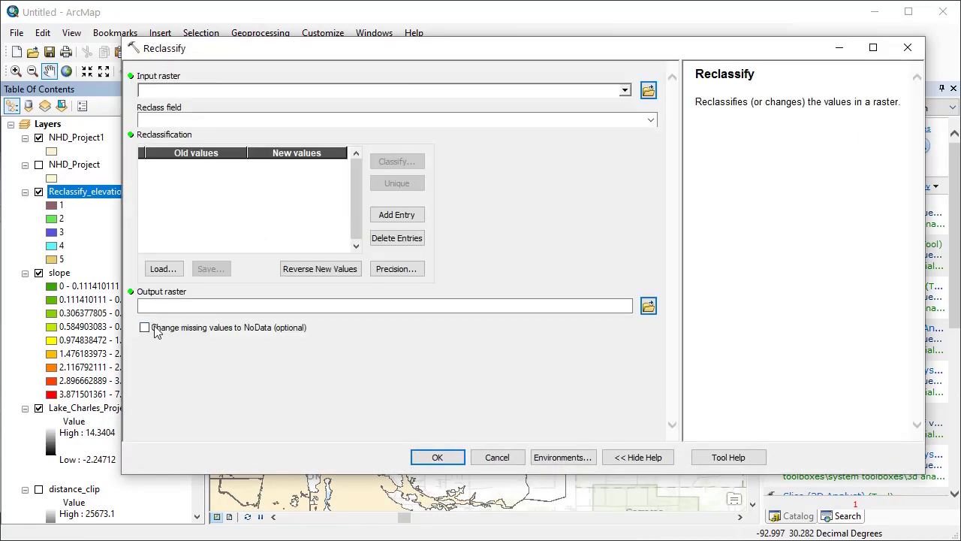
drag(59, 274, 217, 97)
click(387, 163)
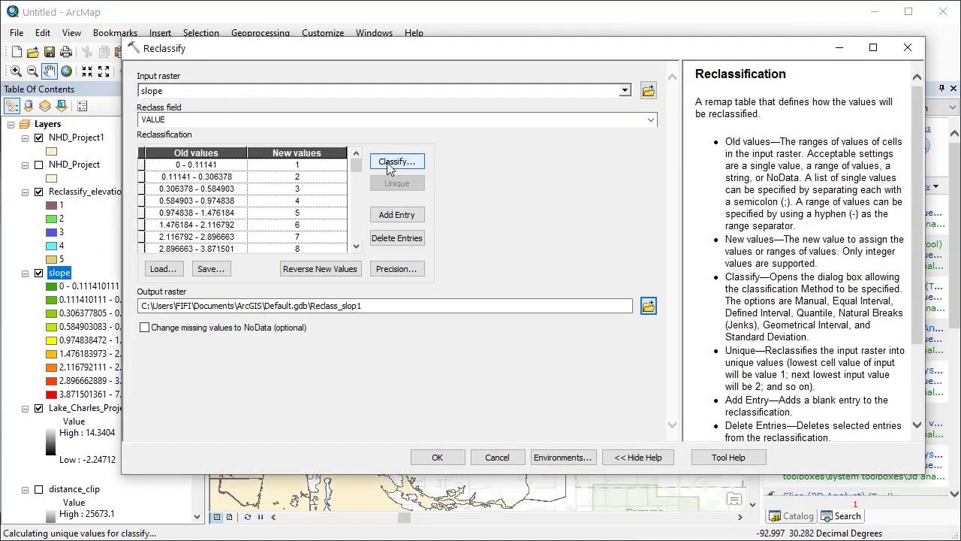
click(395, 135)
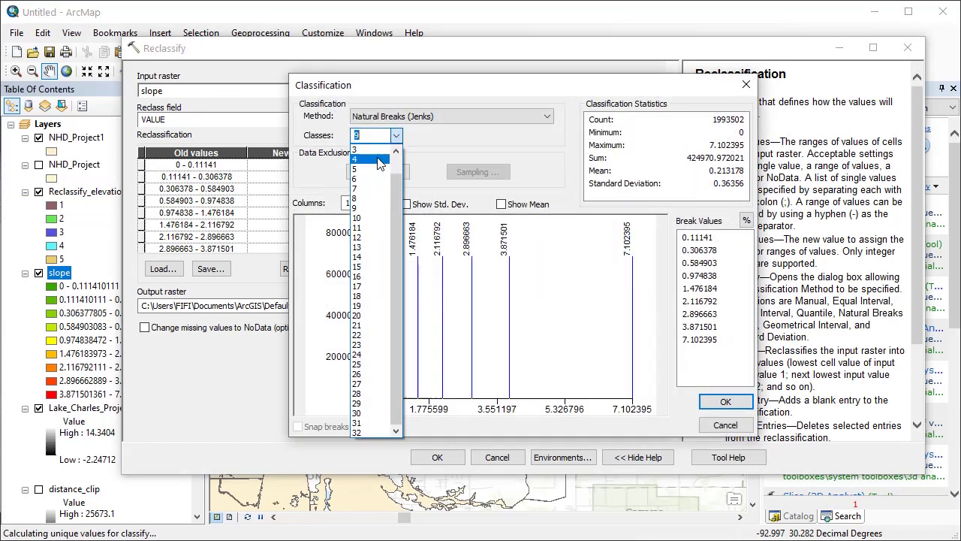
click(368, 170)
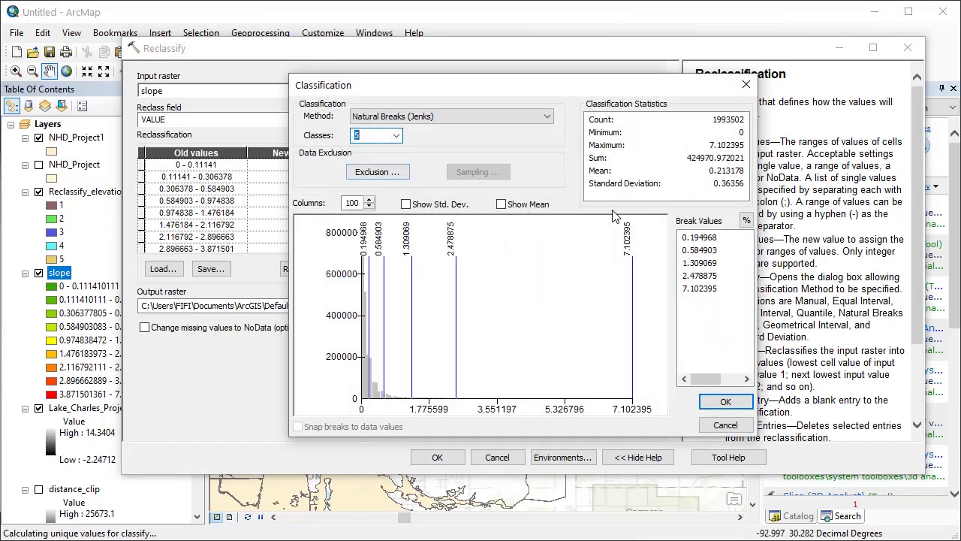
Replace the two lowest natural break values of the slope classification with 5 and 10.
click(710, 239)
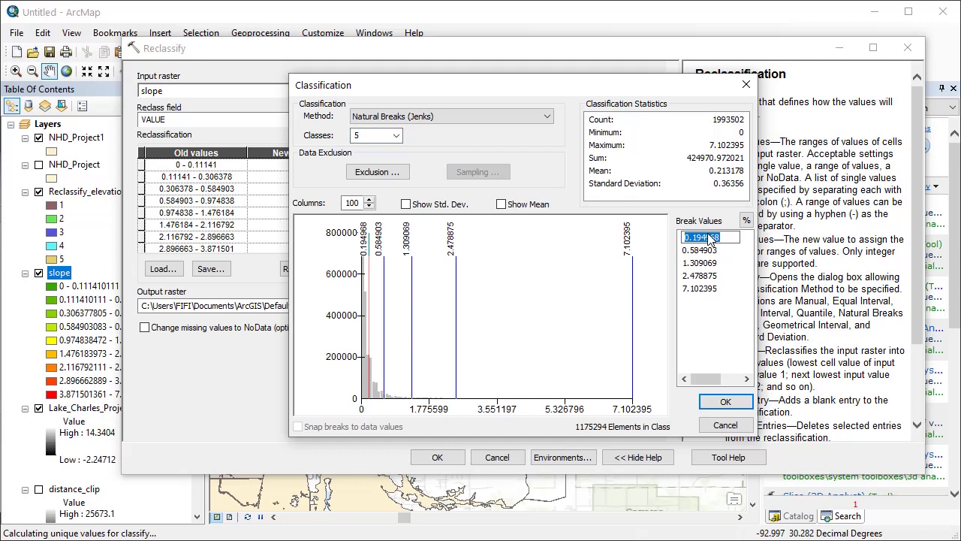
text(5)
key(Return)
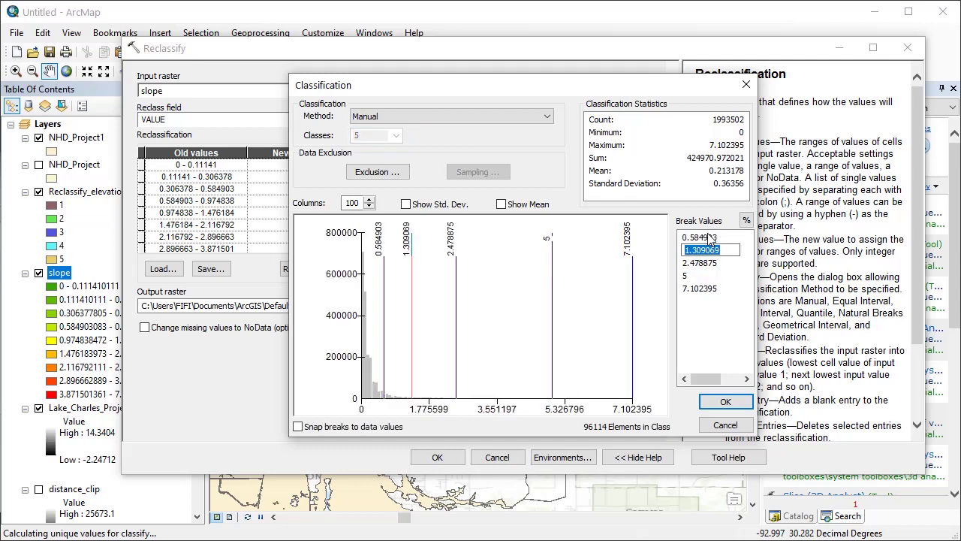
key(Up)
key(Down)
key(Down)
key(Down)
key(Down)
key(Up)
key(Up)
key(Up)
key(Up)
text(10)
key(Return)
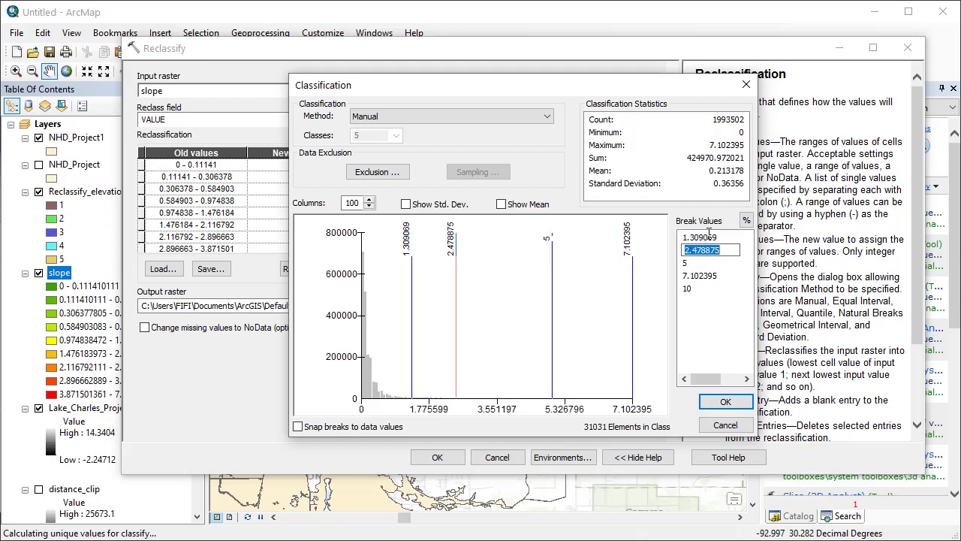
Replace the remaining natural break values of the slope classification with 15, 20 and 25, and accept the classification.
click(711, 238)
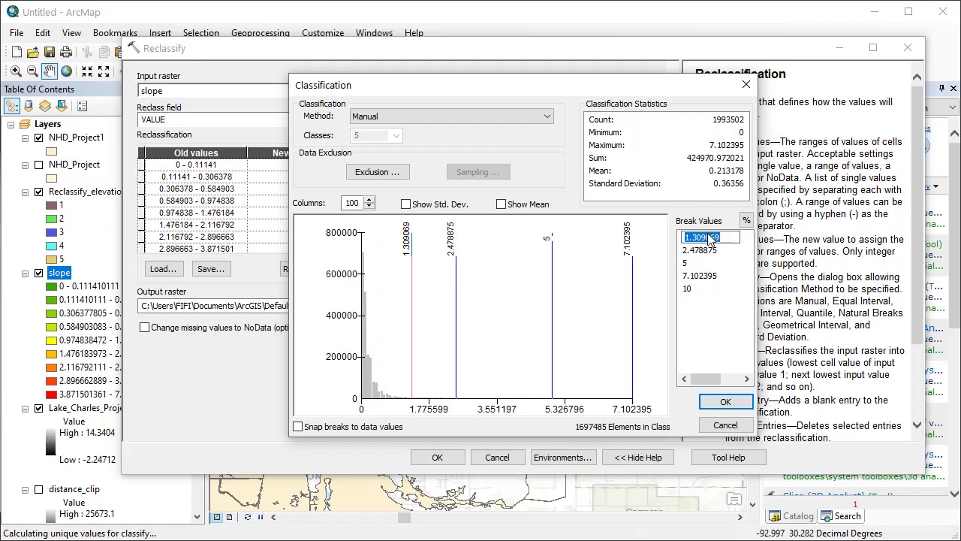
text(15)
key(Return)
click(710, 237)
text(20)
key(Return)
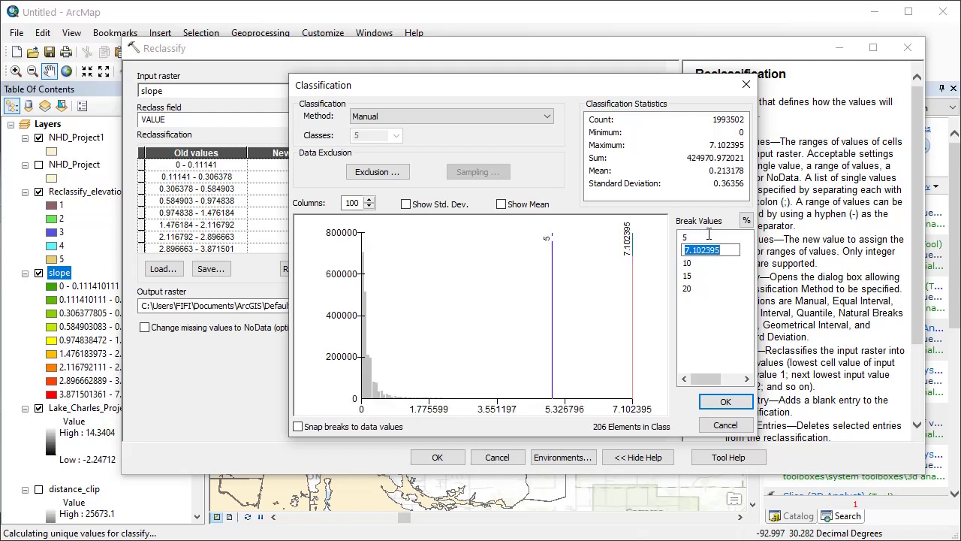
text(25)
key(Return)
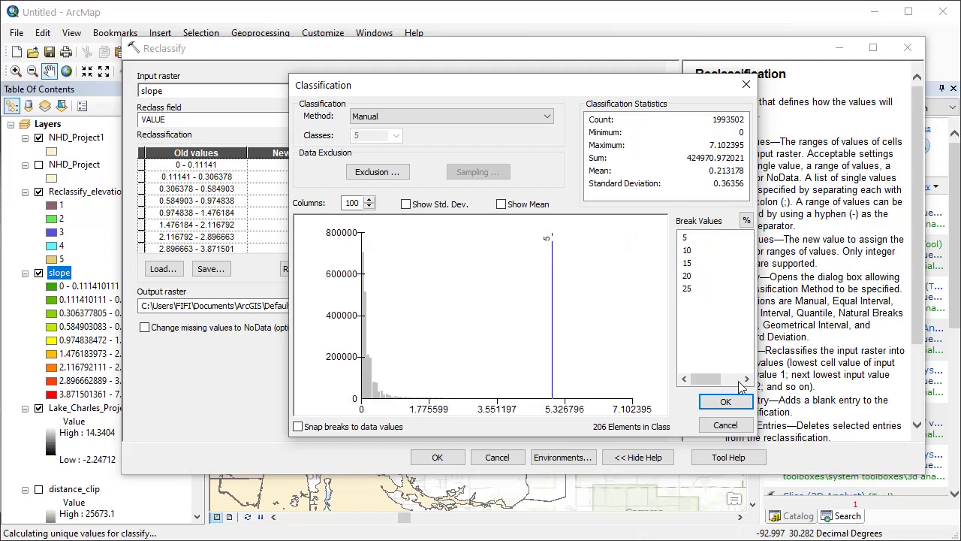
click(732, 403)
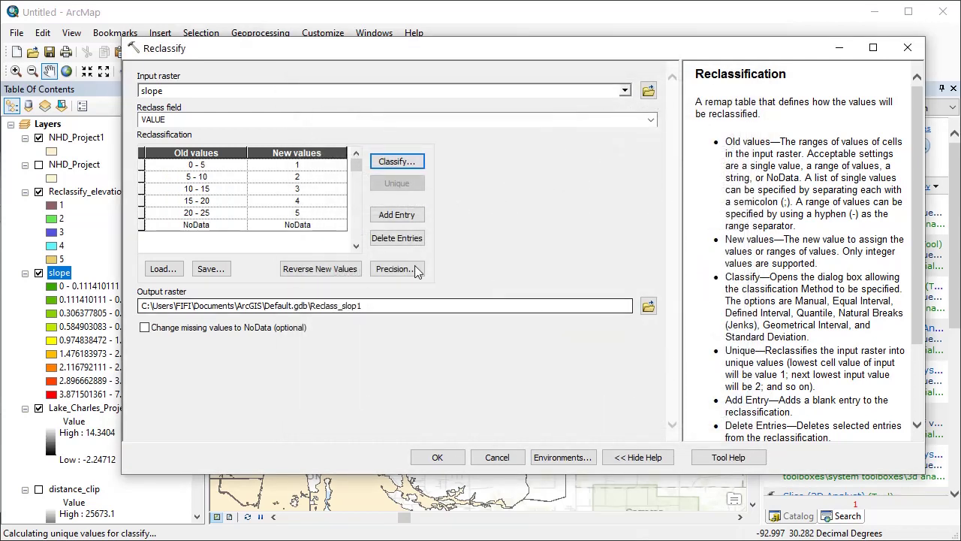
Reverse the new slope values, save the output raster as Reclassify_slope in Food Risk_Lake Charles.gdb and run the tool.
click(318, 272)
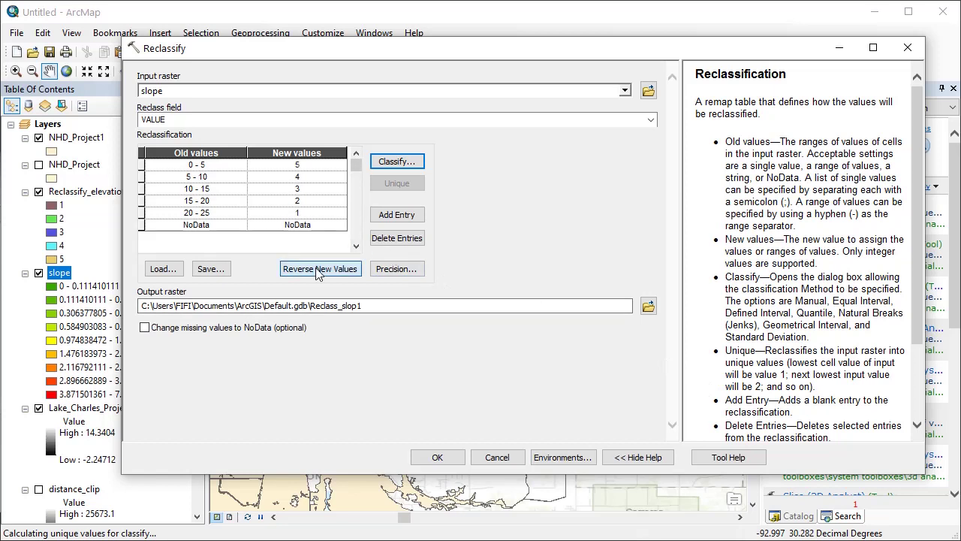
click(648, 305)
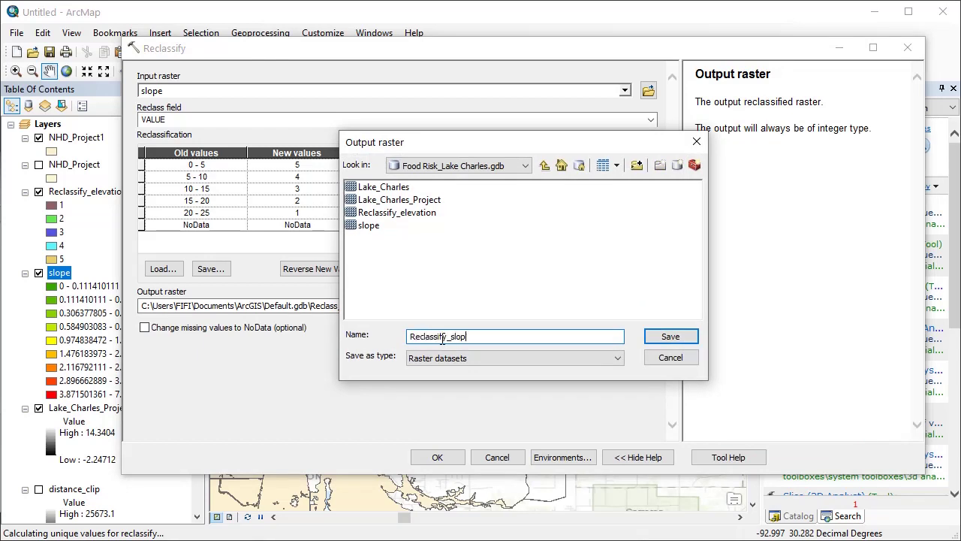
key(Return)
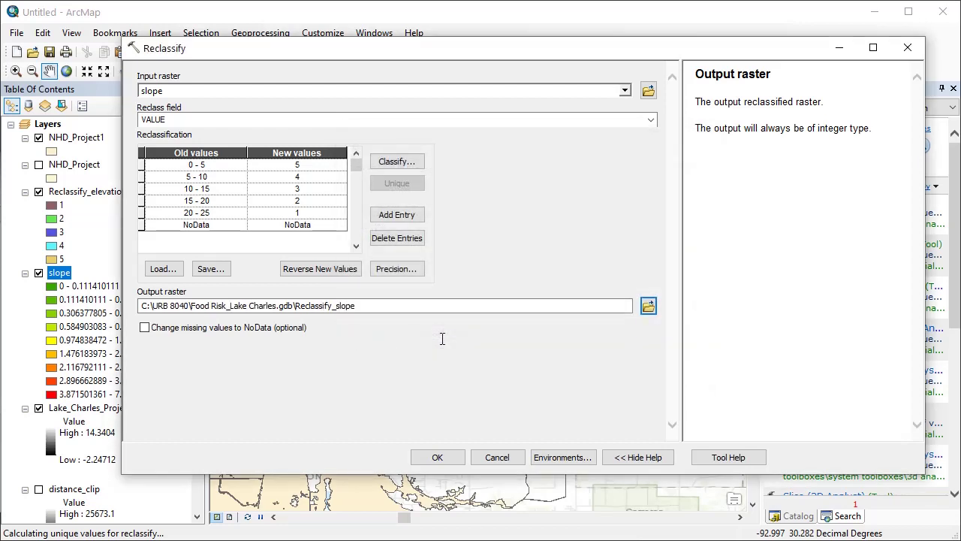
click(435, 458)
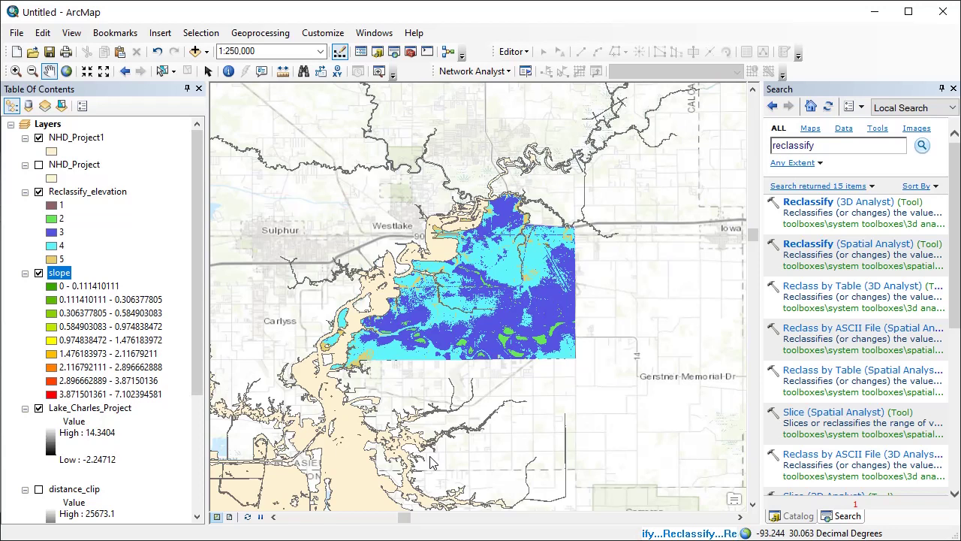
Open Reclassify (Spatial Analyst) again with distance_clip as the input raster and set its classification to 5 classes.
click(824, 246)
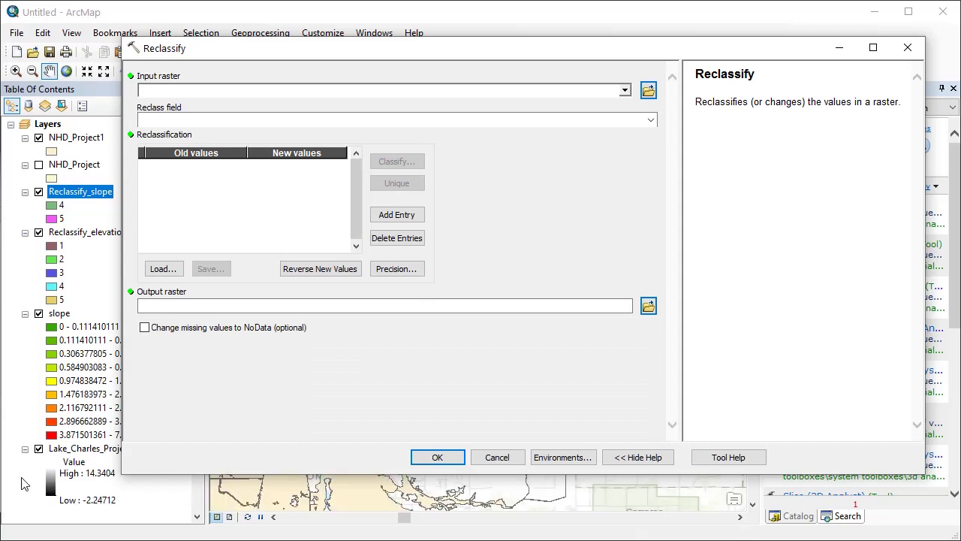
click(22, 483)
scroll(53, 439, down, 5)
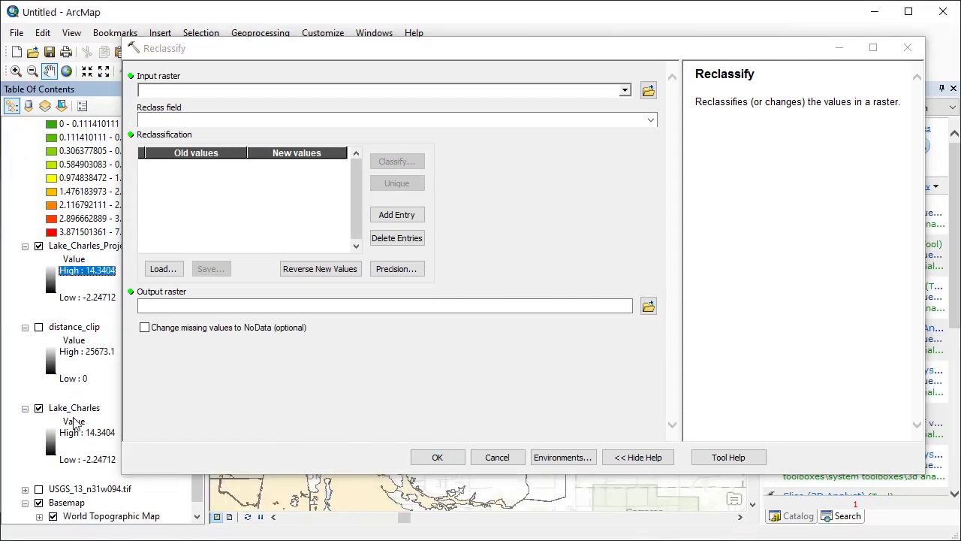
drag(83, 328, 229, 91)
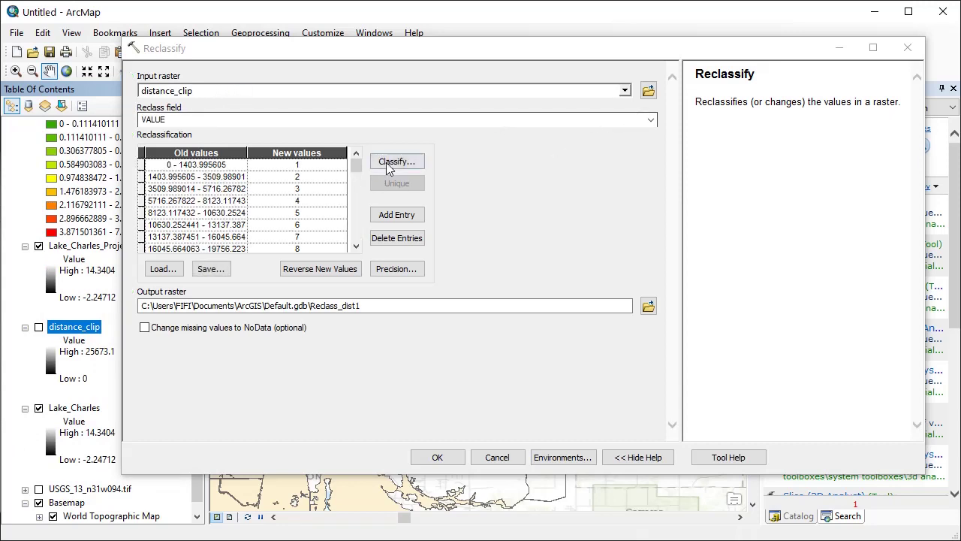
click(389, 163)
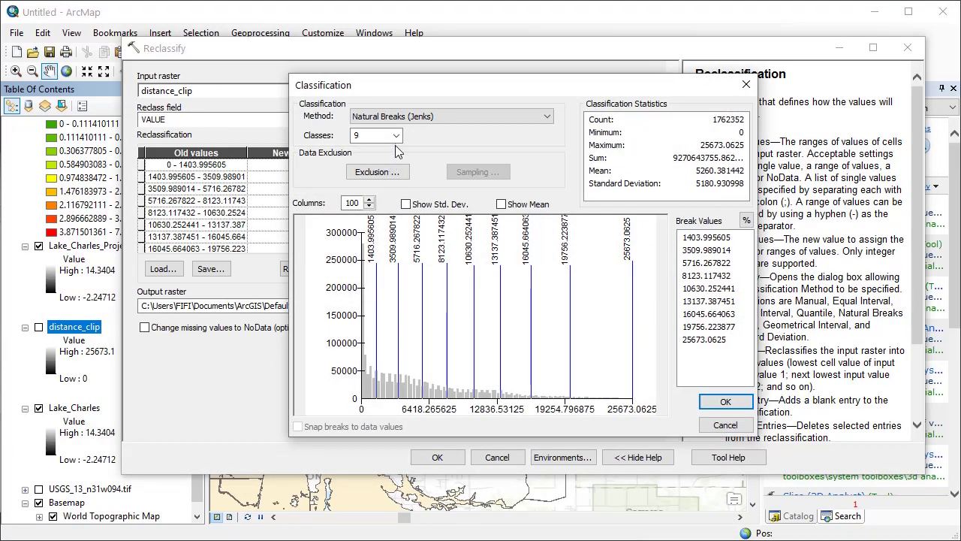
click(396, 136)
click(366, 169)
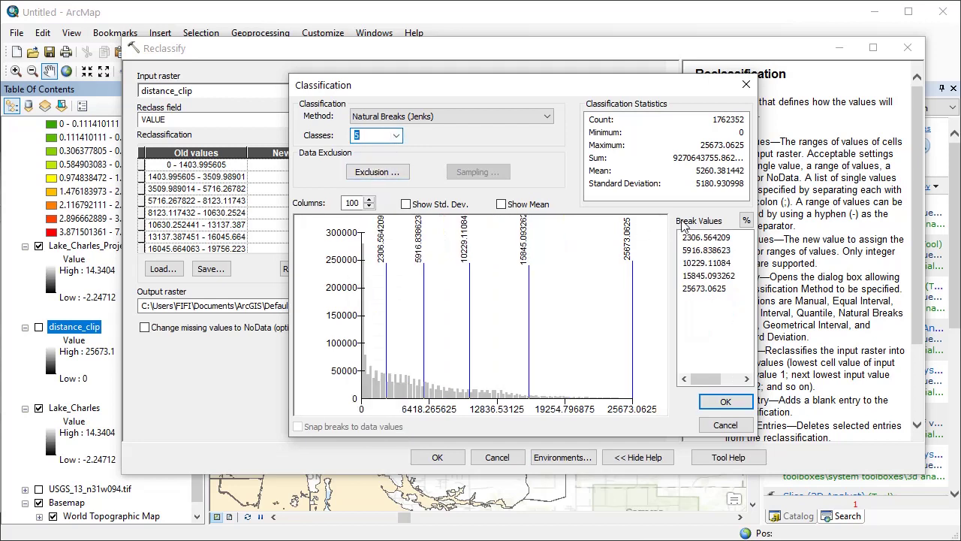
Replace the first four break values of the distance classification with 500, 1500, 3000 and 5000, and accept the classification.
click(701, 239)
text(500)
key(Return)
text(1500)
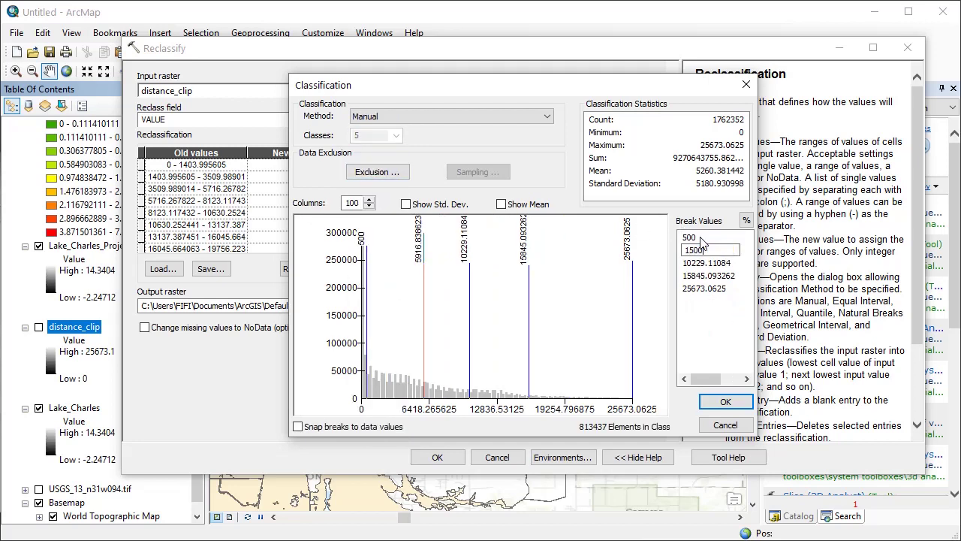
key(Return)
text(3000)
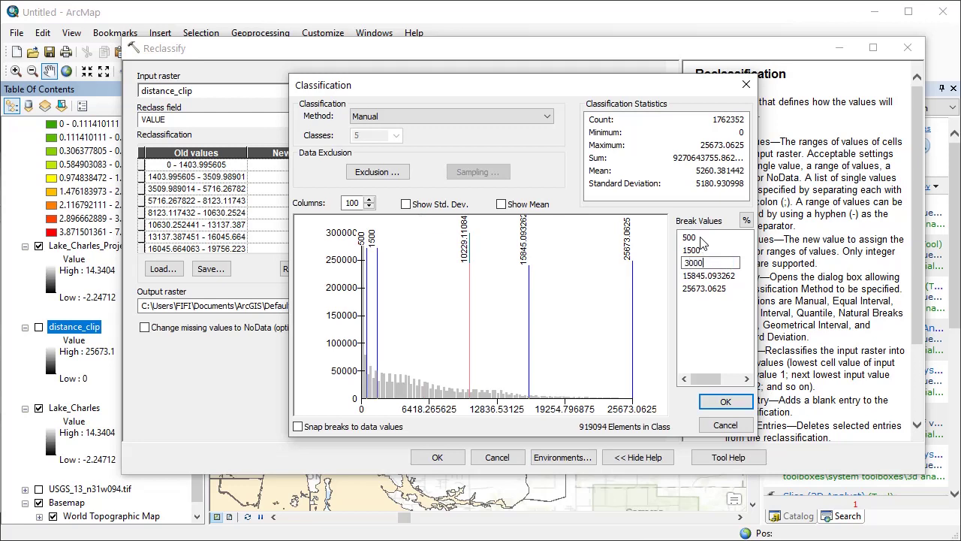
key(Return)
text(500)
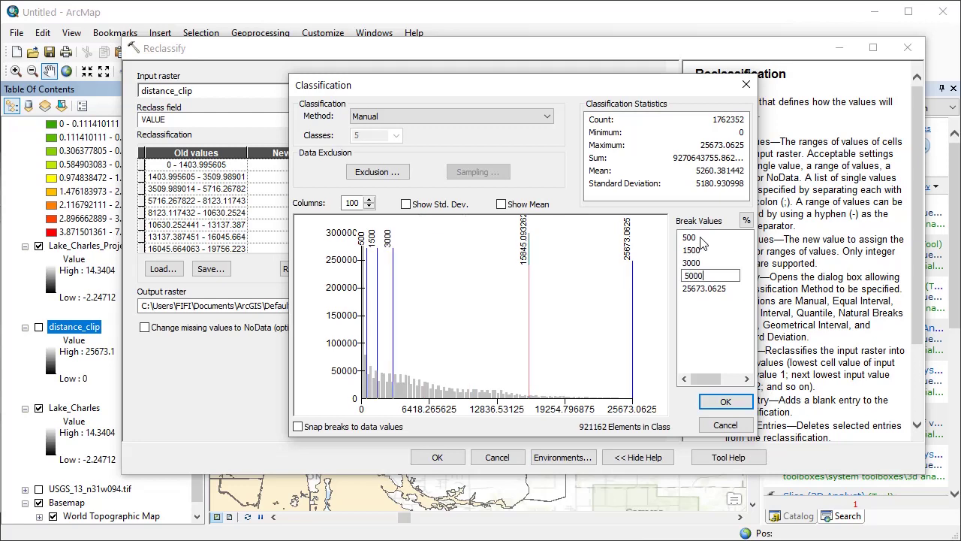
text(0)
key(Return)
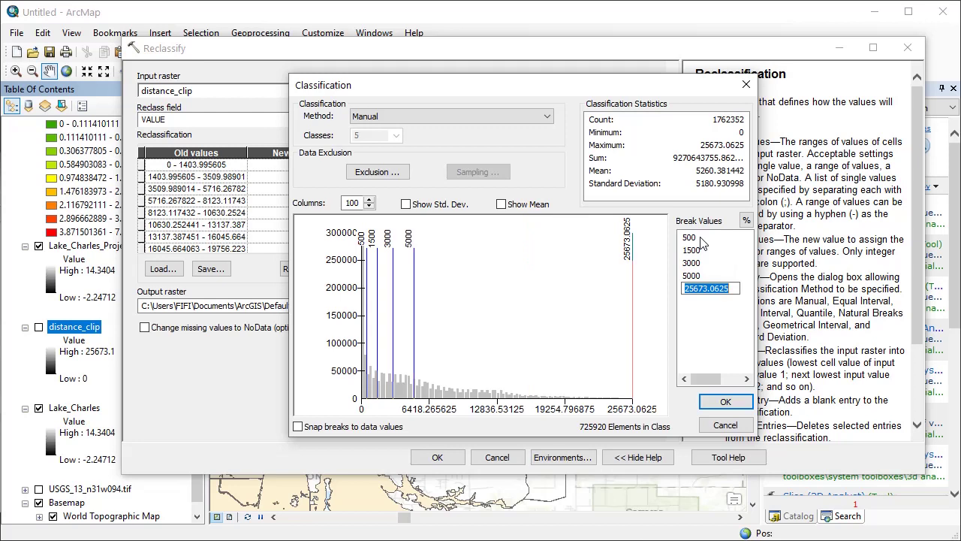
click(718, 403)
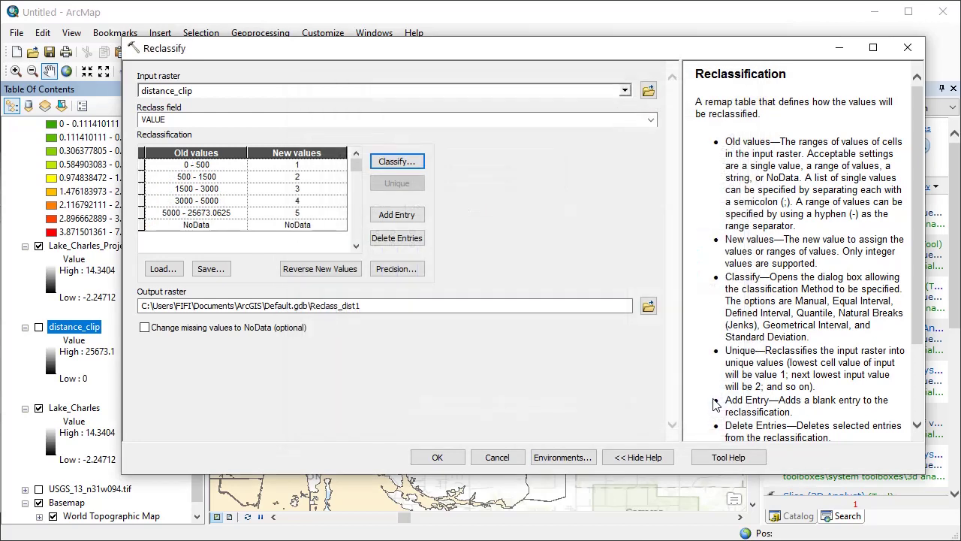
Reverse the new distance values, save the output raster as Reclassify_distance in Food Risk_Lake Charles.gdb and run the tool.
click(330, 270)
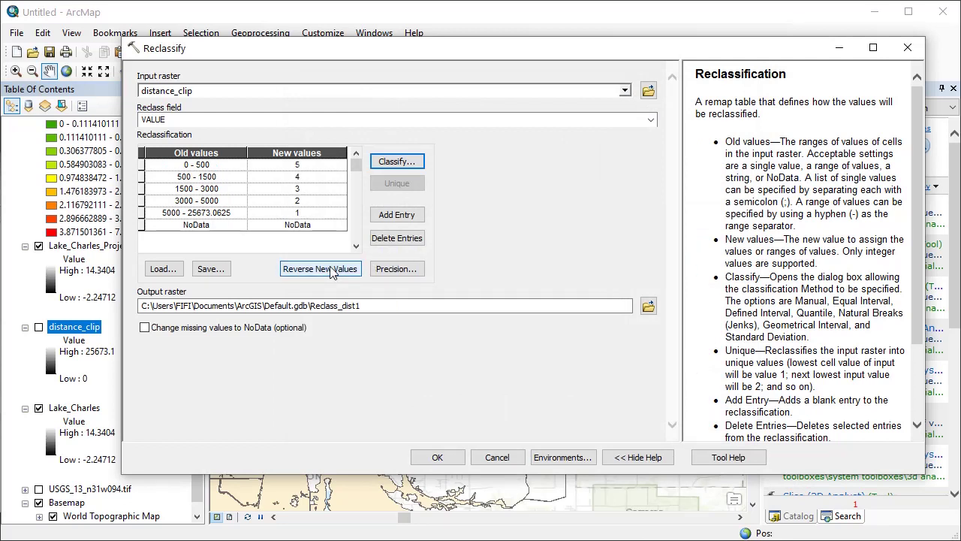
click(648, 305)
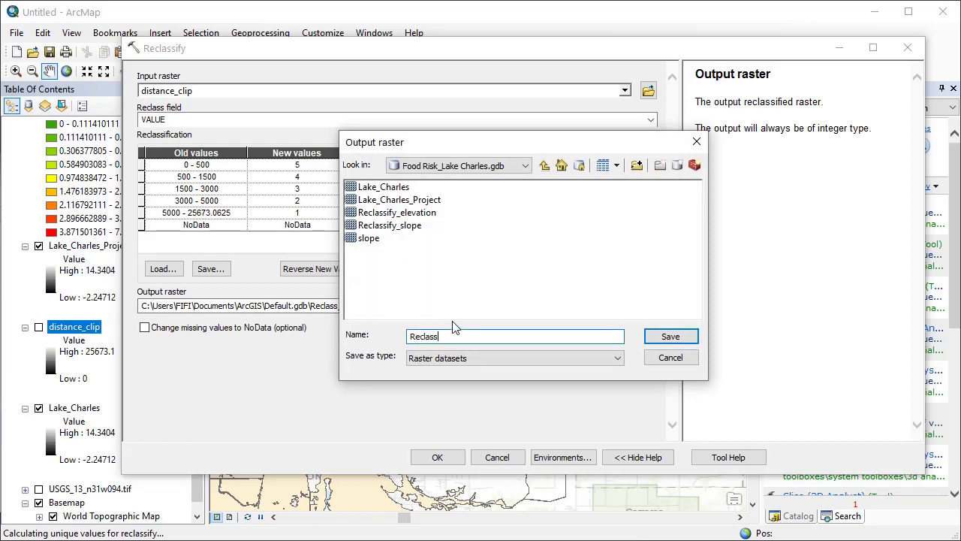
text(Reclassify_distance)
key(Return)
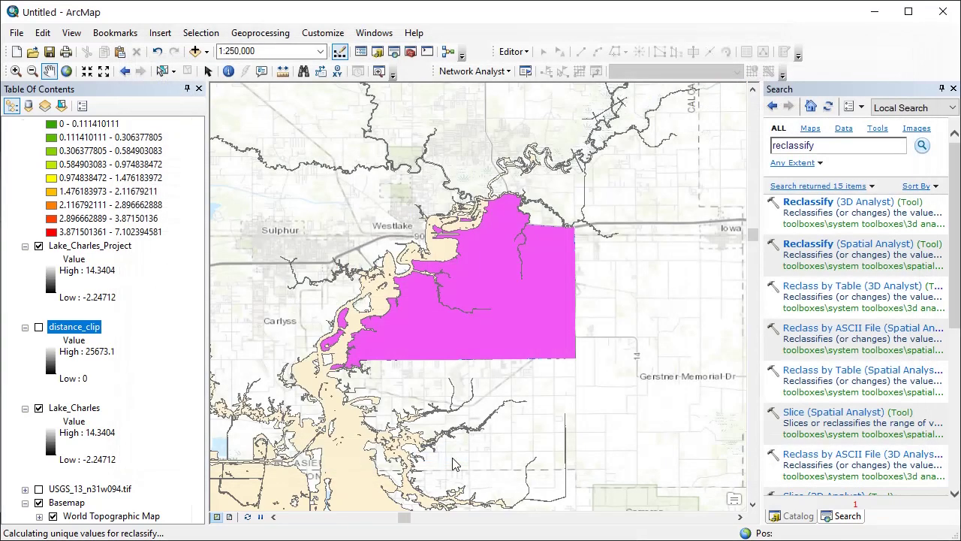
click(437, 457)
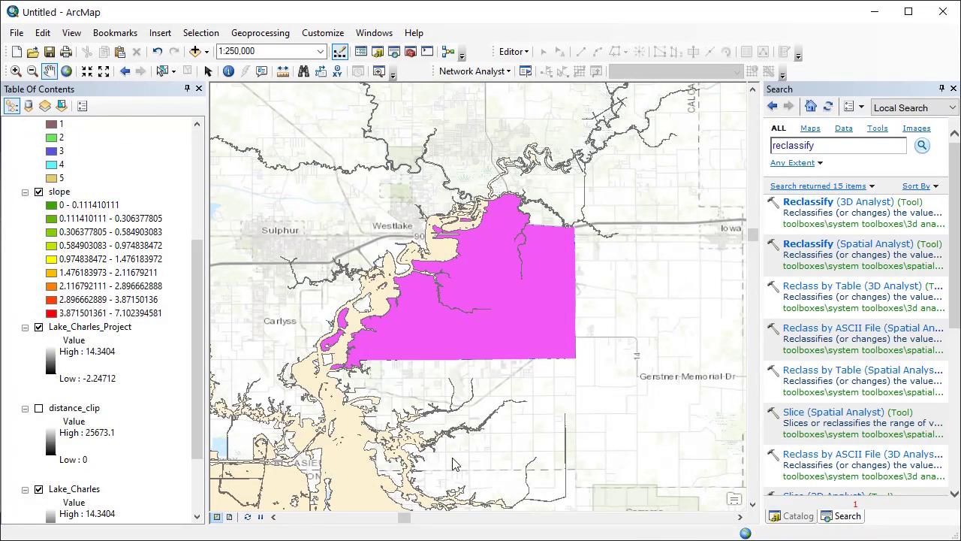
Search the tools for "weighted overlay" and open Weighted Overlay (Spatial Analyst).
click(818, 147)
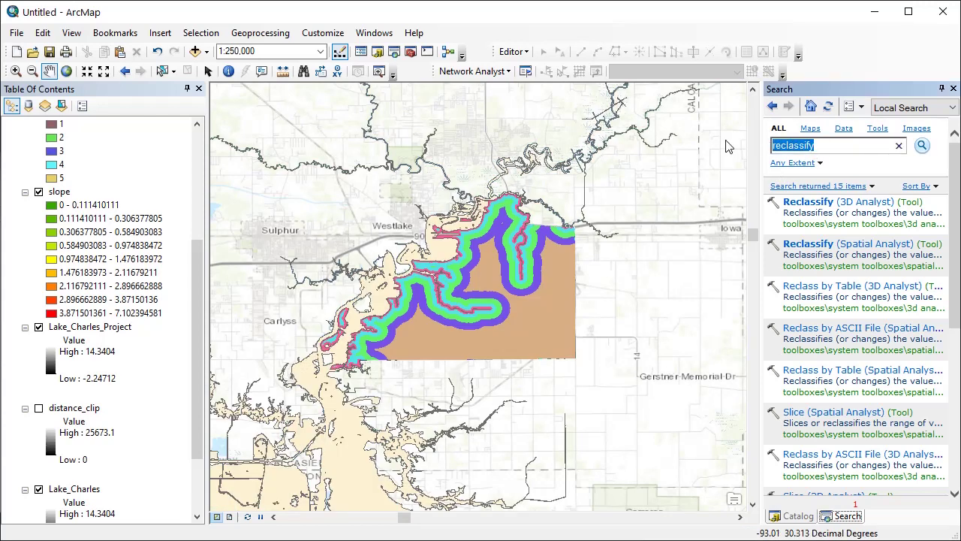
text(weighted overlay)
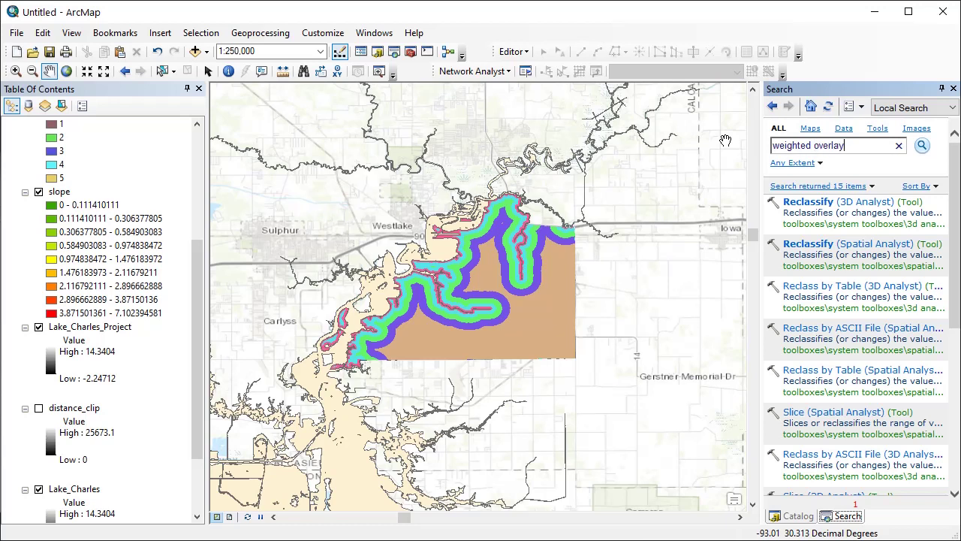
key(Return)
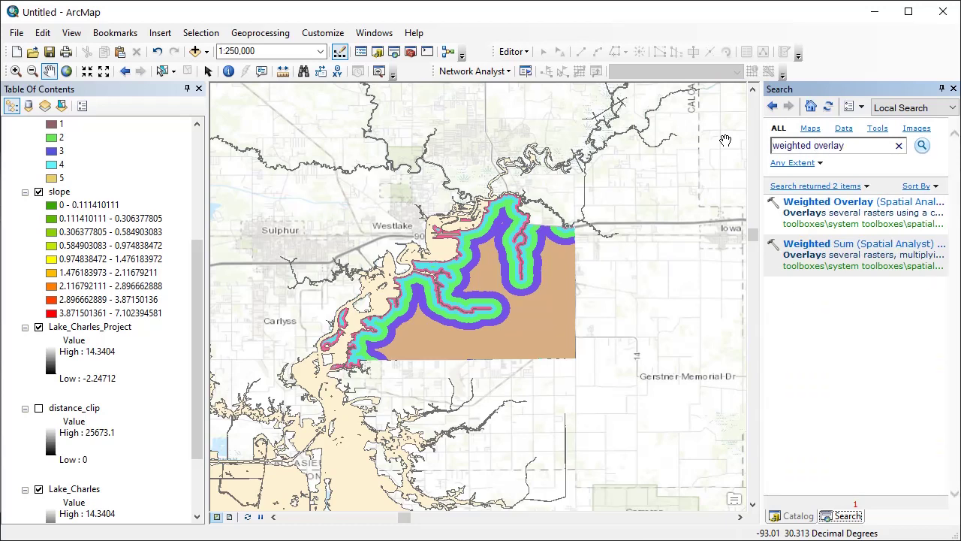
scroll(65, 307, up, 4)
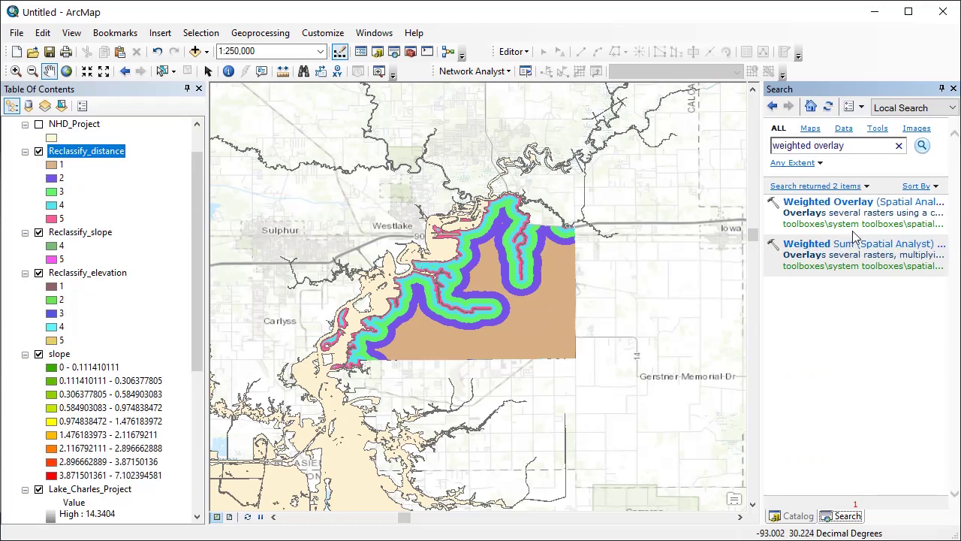
click(871, 207)
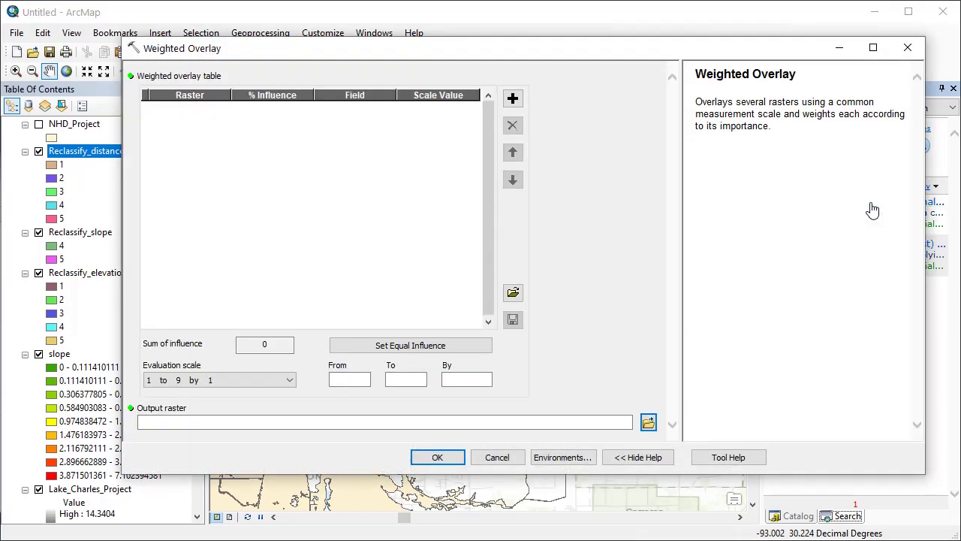
Add Reclassify_distance, Reclassify_slope and Reclassify_elevation to the weighted overlay table, using Value as the input field.
click(513, 99)
drag(81, 150, 216, 94)
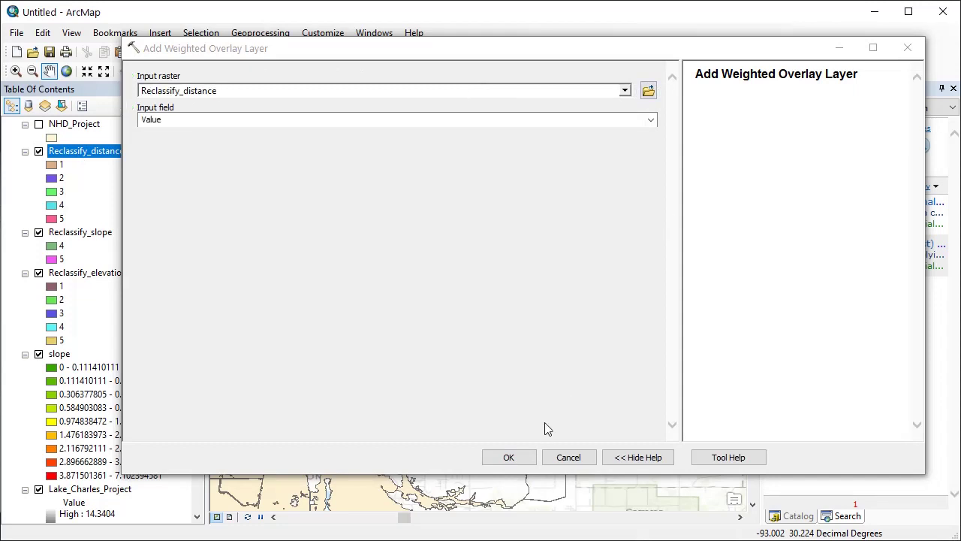
click(514, 457)
click(512, 99)
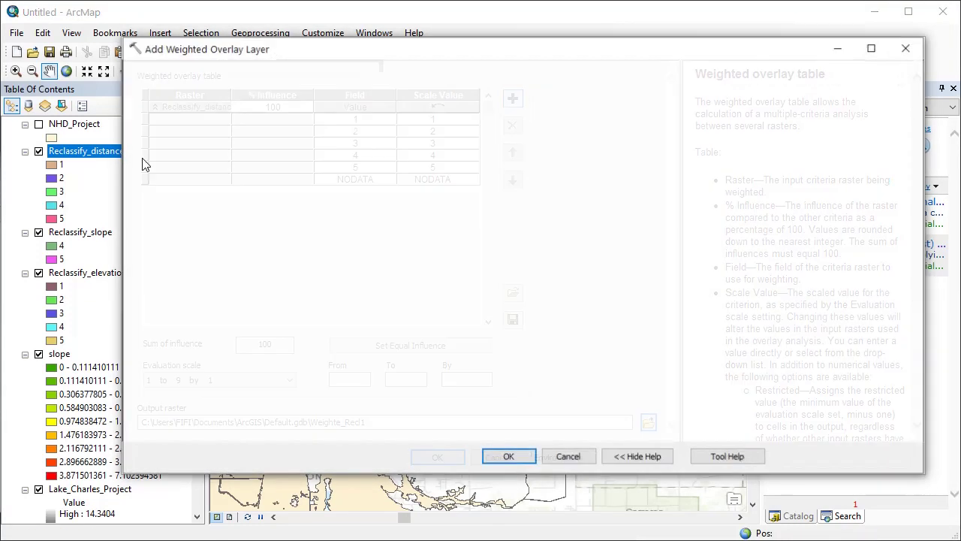
drag(80, 232, 201, 96)
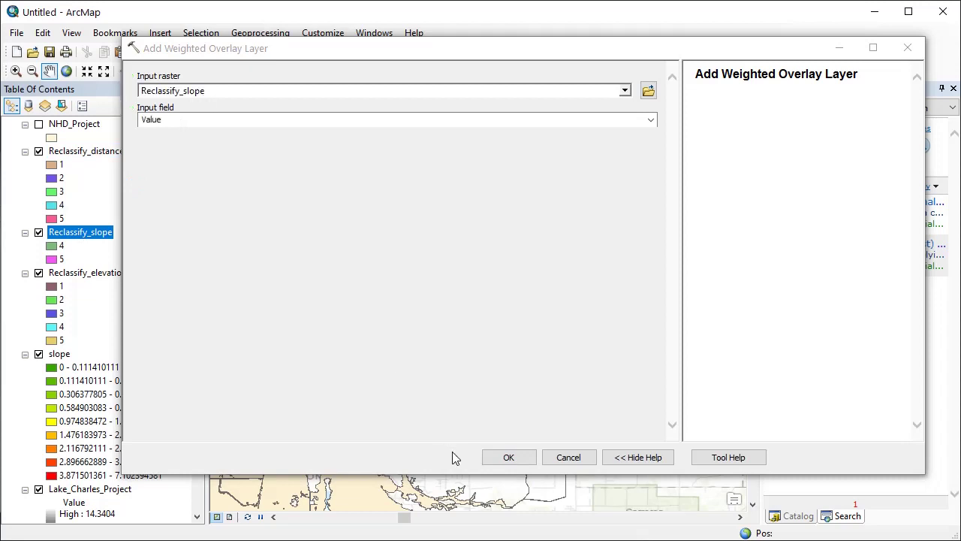
click(492, 457)
click(513, 99)
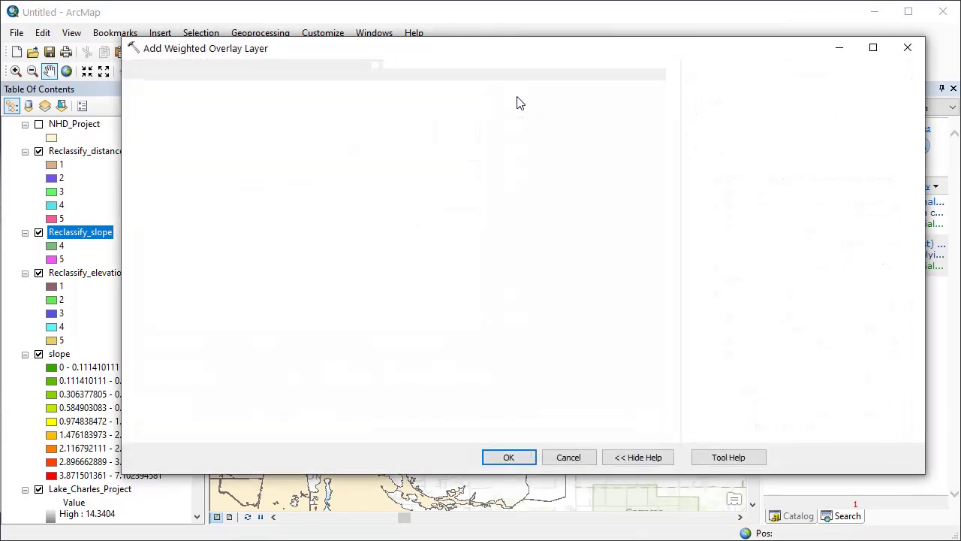
drag(79, 273, 232, 95)
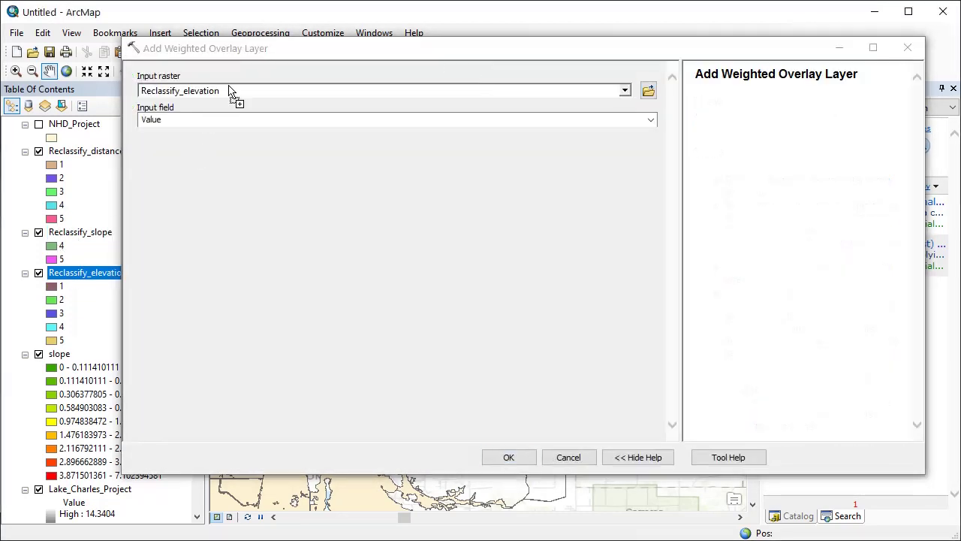
click(513, 458)
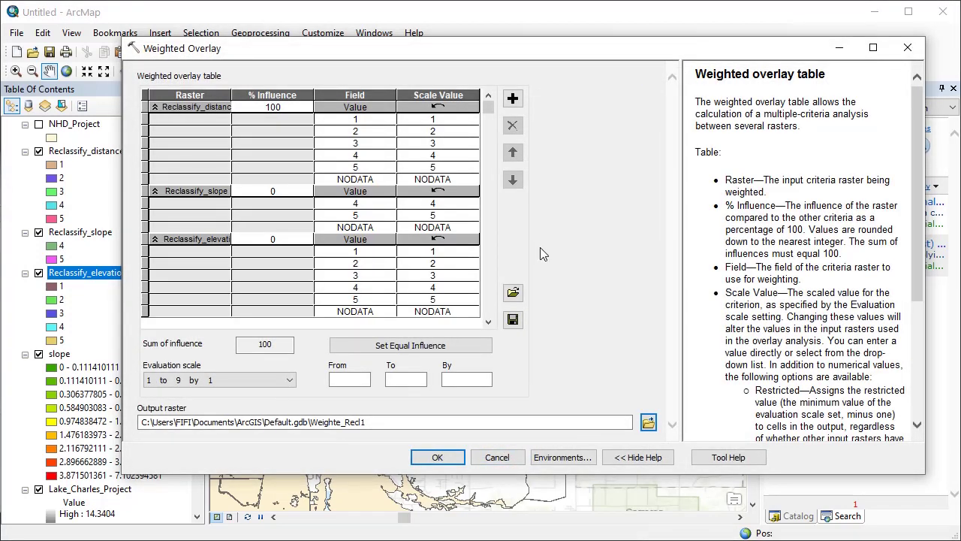
Give all three rasters in the weighted overlay table equal influence.
click(289, 110)
click(290, 114)
click(434, 345)
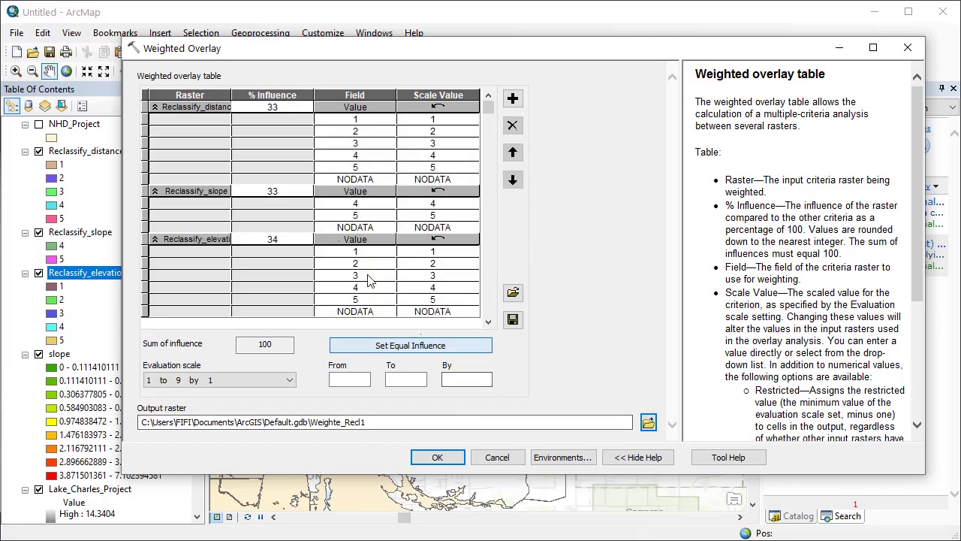
Set the % influence to 50 for Reclassify_distance, 25 for Reclassify_slope and 25 for Reclassify_elevation.
click(275, 113)
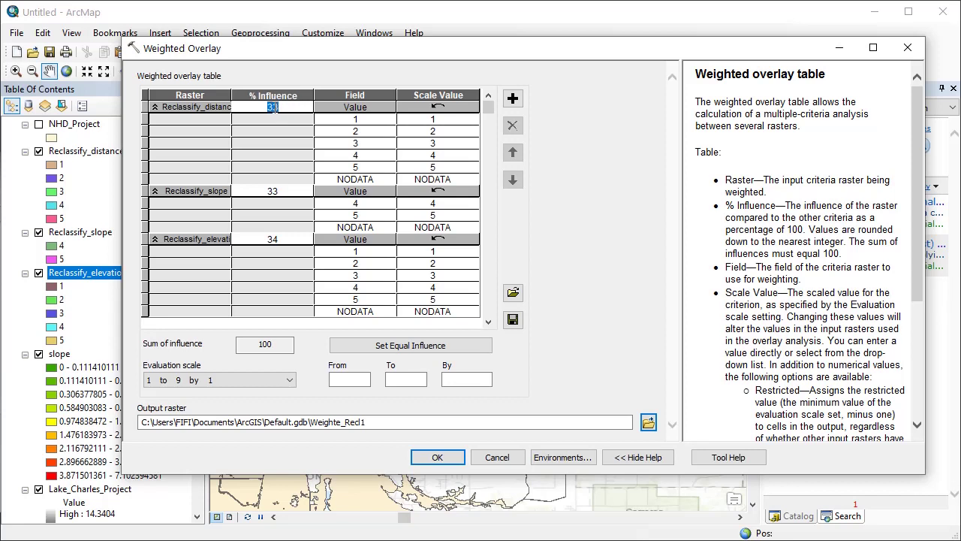
text(50)
key(Return)
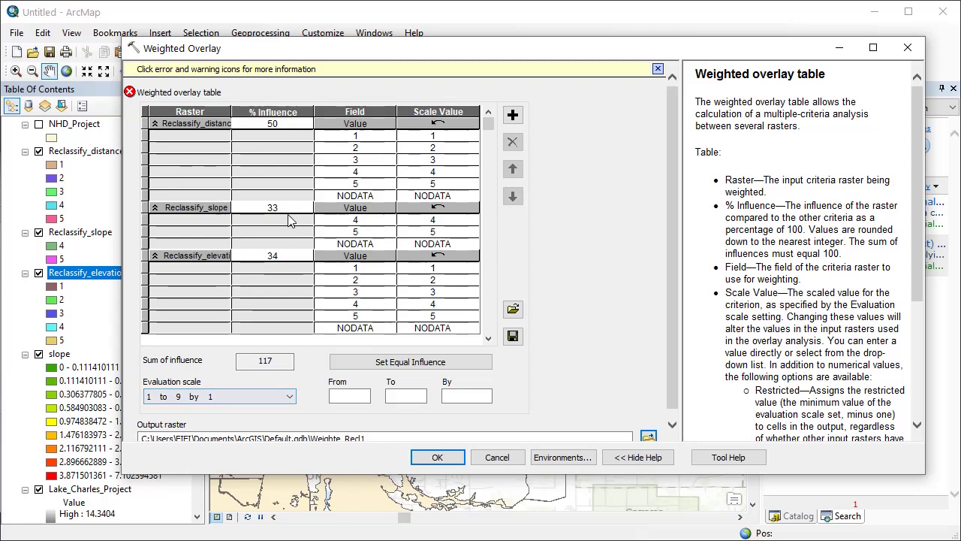
click(275, 210)
text(25)
click(273, 261)
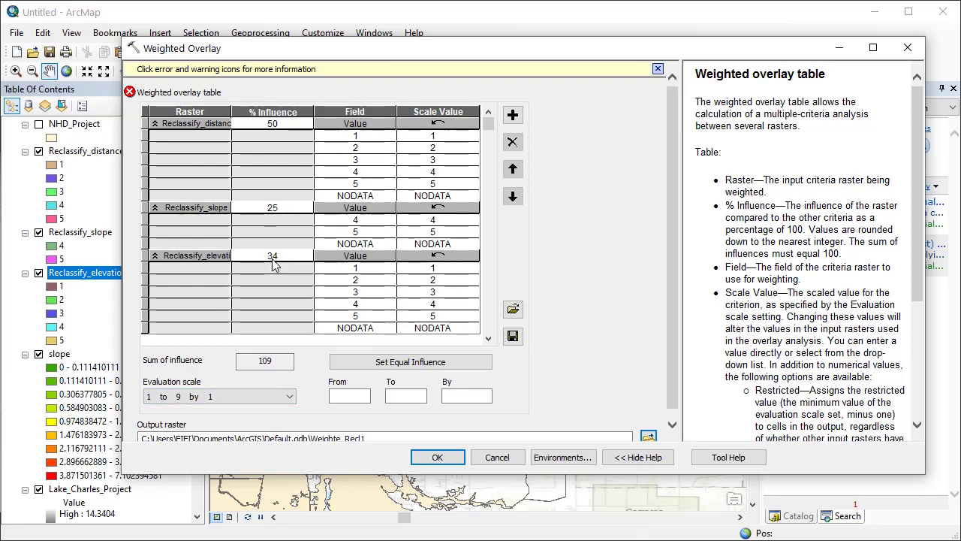
click(272, 257)
text(25)
key(Return)
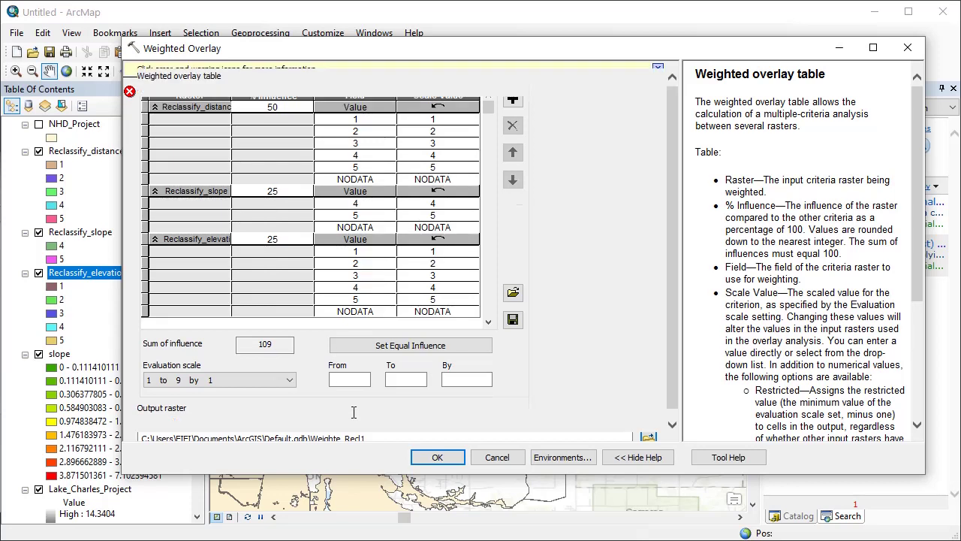
Set the evaluation scale to 1 to 5 by 1 and match Reclassify_distance's scale values to field values 3, 4 and 5.
click(265, 383)
click(199, 409)
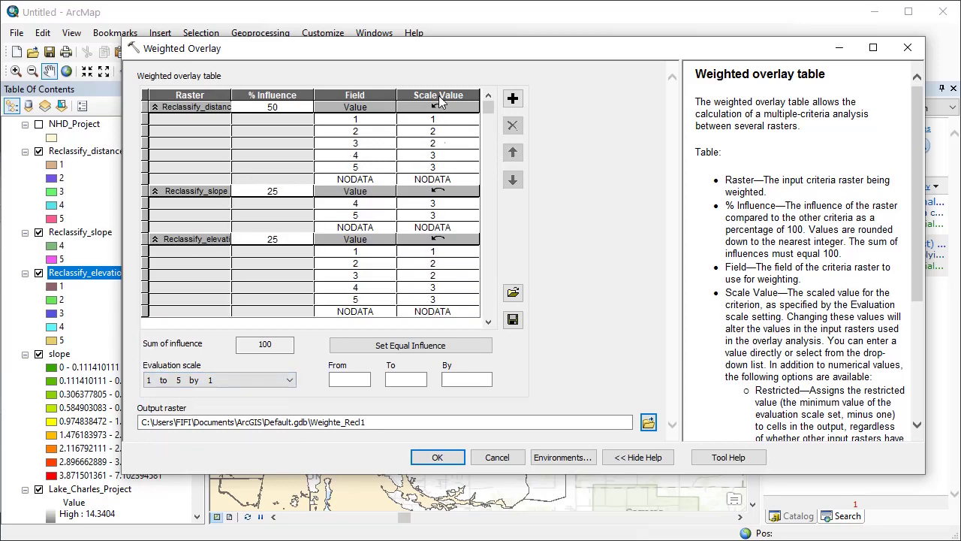
click(435, 144)
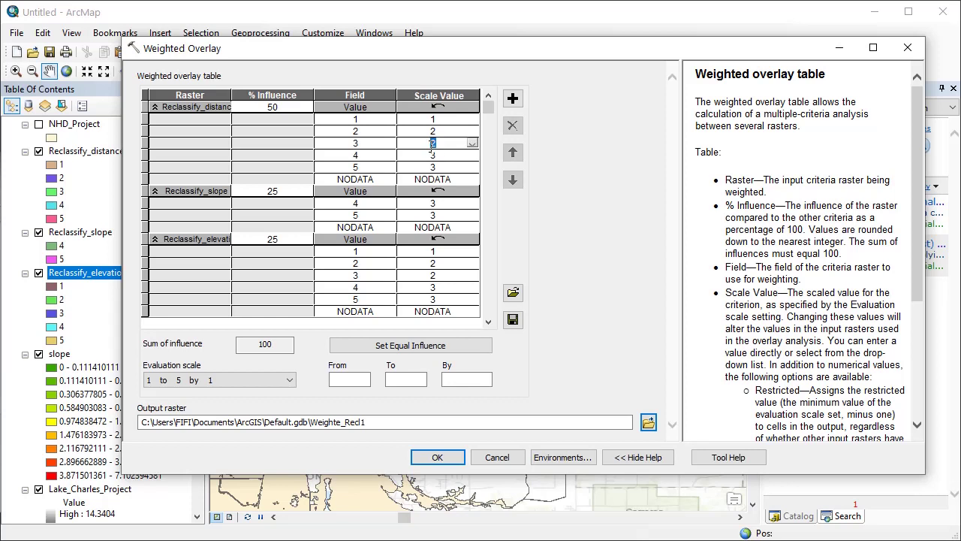
text(3)
click(432, 155)
text(4)
click(443, 169)
text(5)
Set the Reclassify_slope scale values to 4 and 5 for field values 4 and 5.
click(434, 202)
double_click(440, 202)
text(4)
click(435, 216)
text(5)
Set the Reclassify_elevation scale values to 3, 4 and 5 for field values 3, 4 and 5.
click(433, 276)
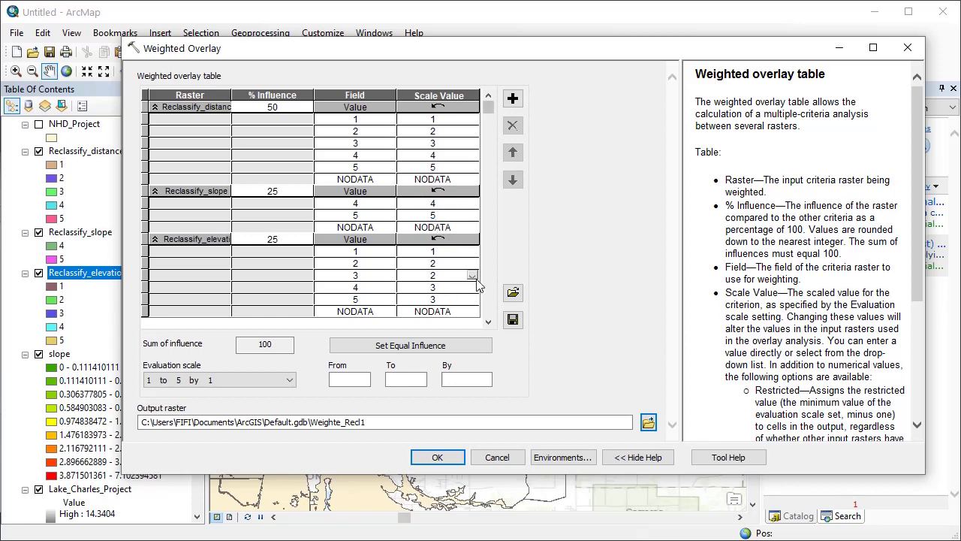
click(473, 277)
click(438, 300)
click(470, 290)
click(472, 288)
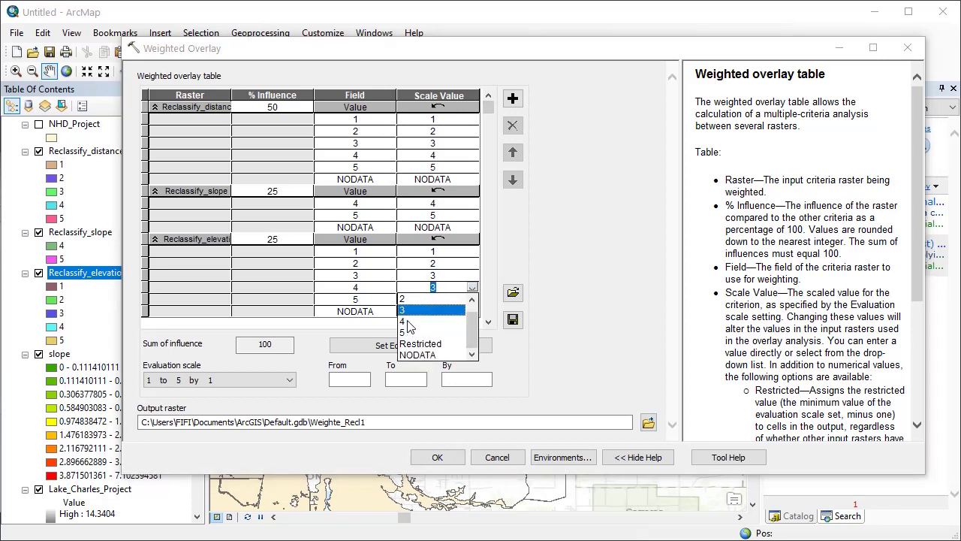
click(413, 324)
click(472, 300)
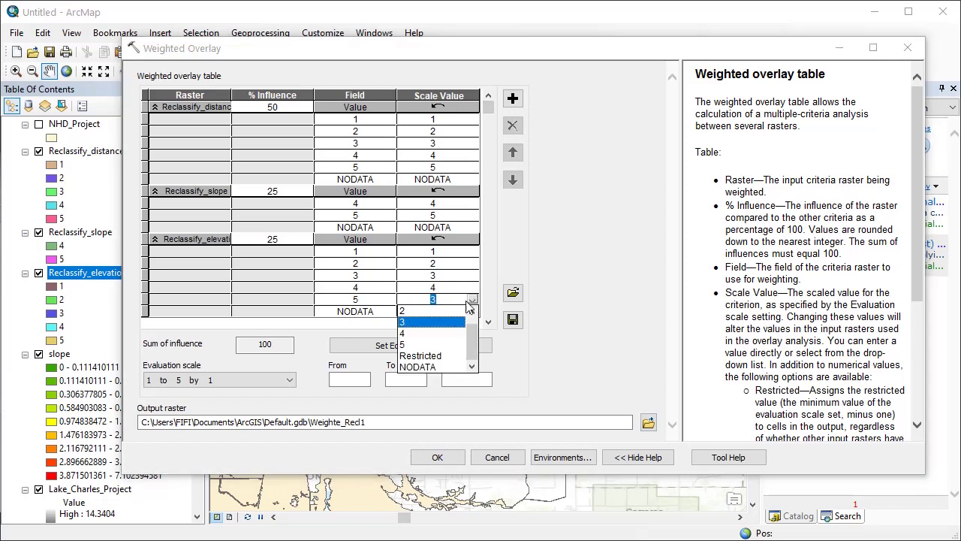
click(412, 343)
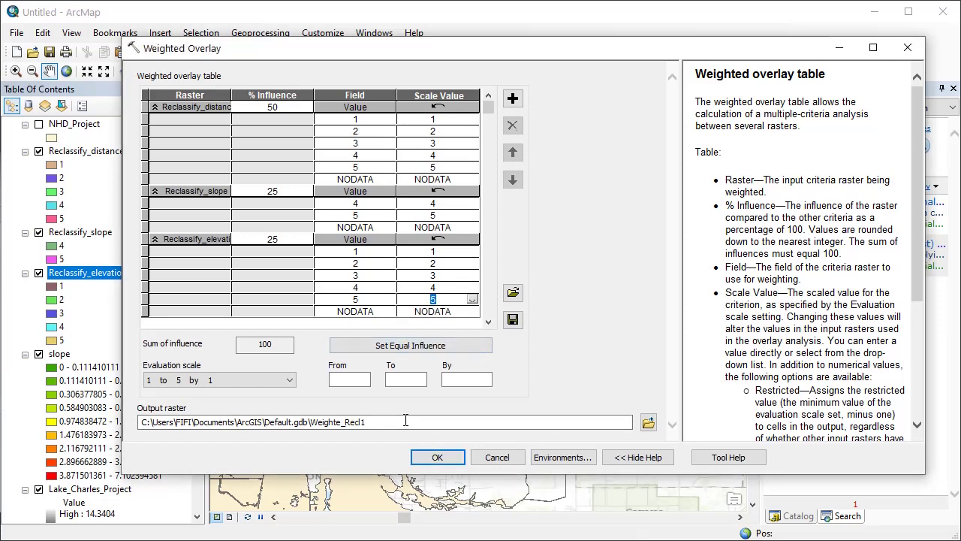
click(513, 321)
click(428, 357)
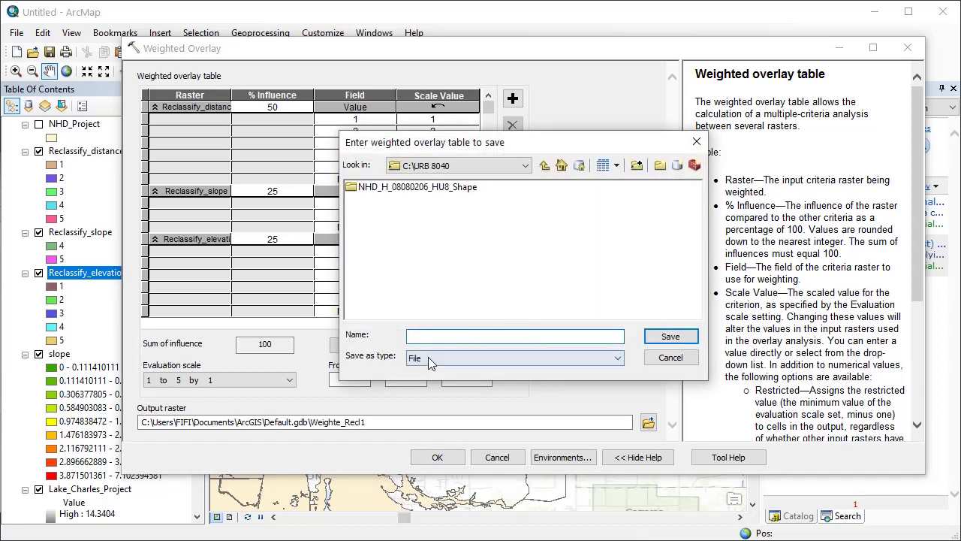
click(429, 371)
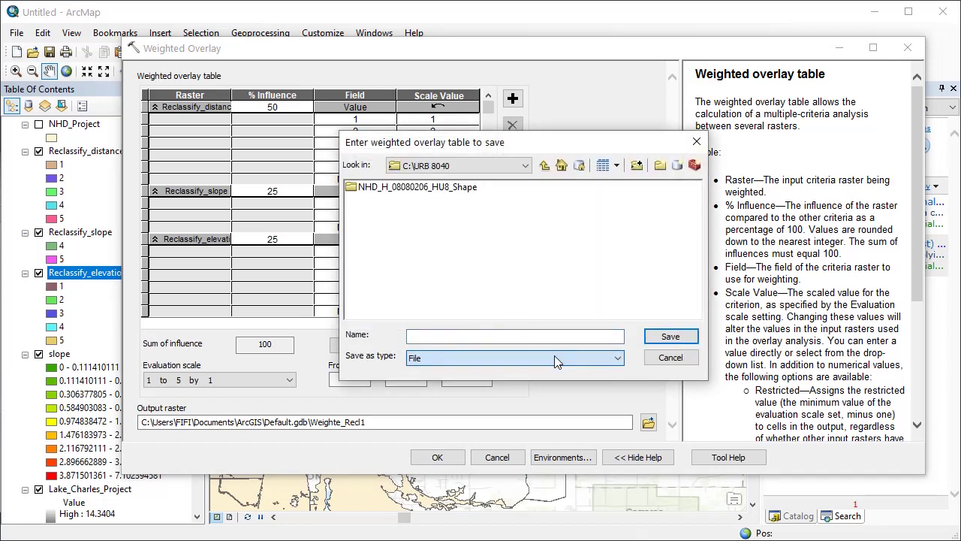
click(412, 335)
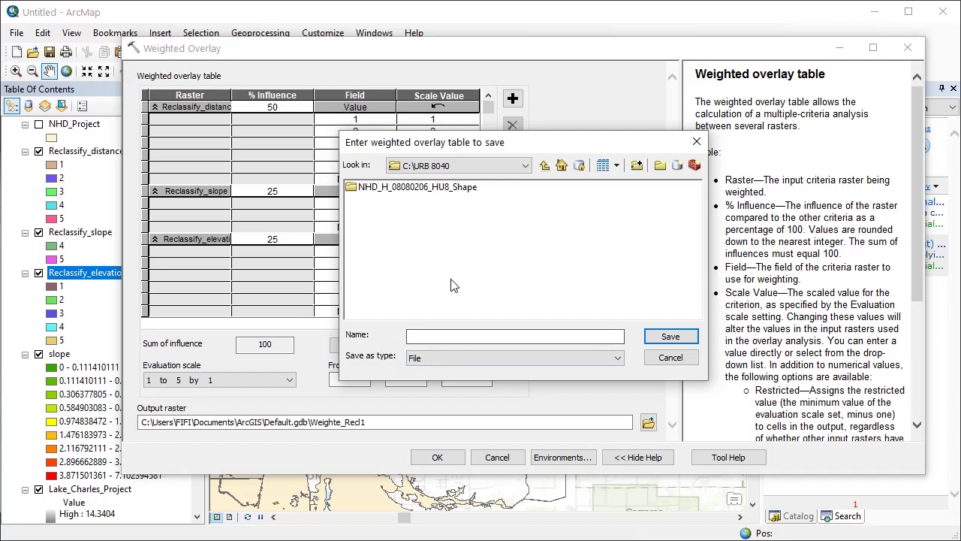
click(685, 356)
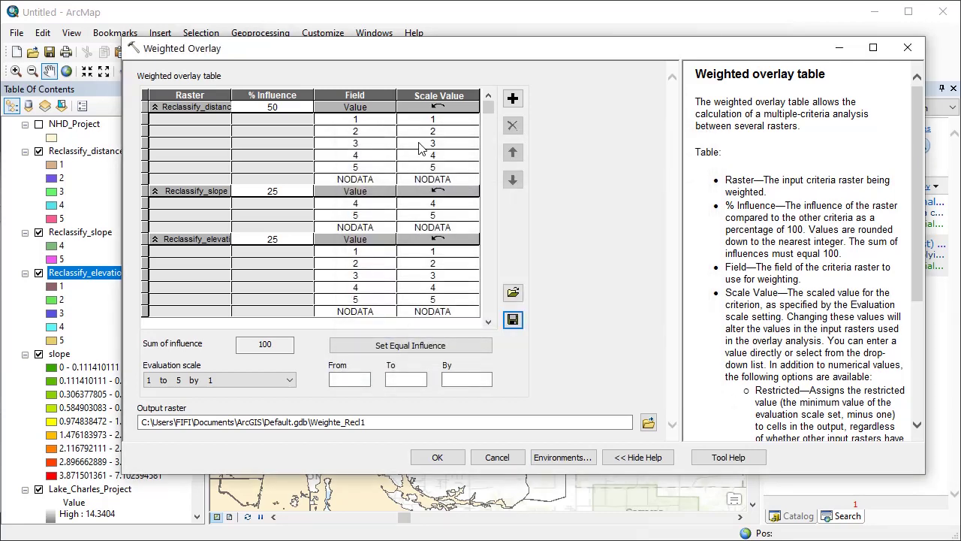
Save the weighted overlay's output raster as hazard in Food Risk_Lake Charles.gdb and run the tool.
click(648, 423)
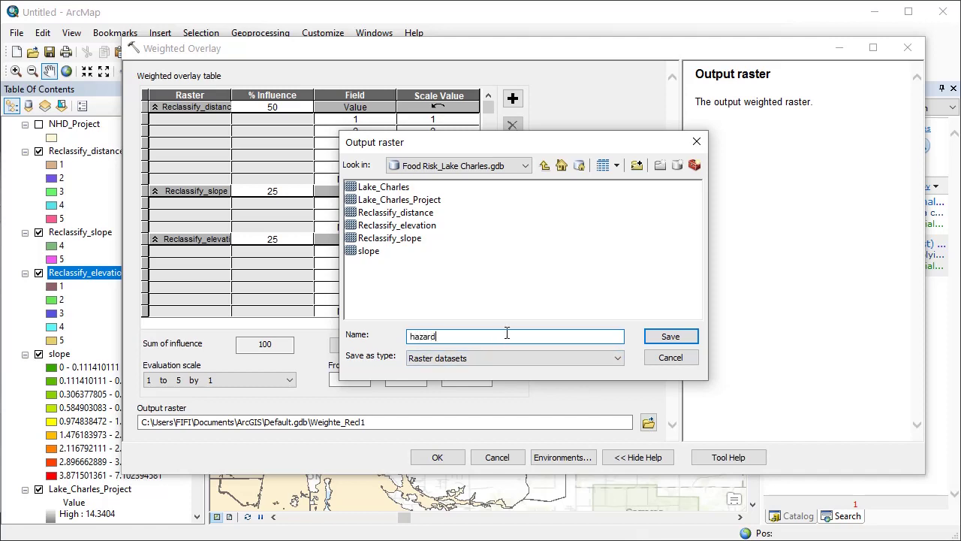
click(665, 336)
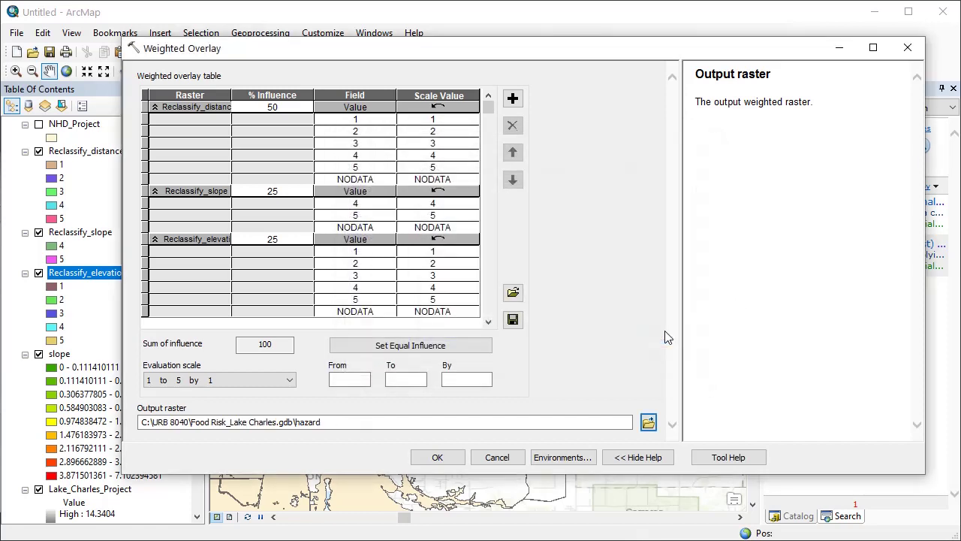
click(436, 457)
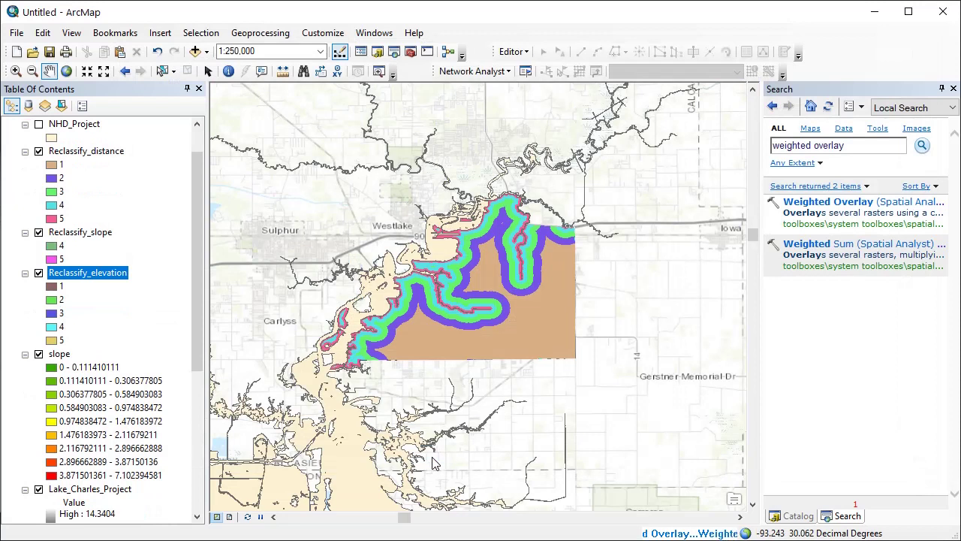